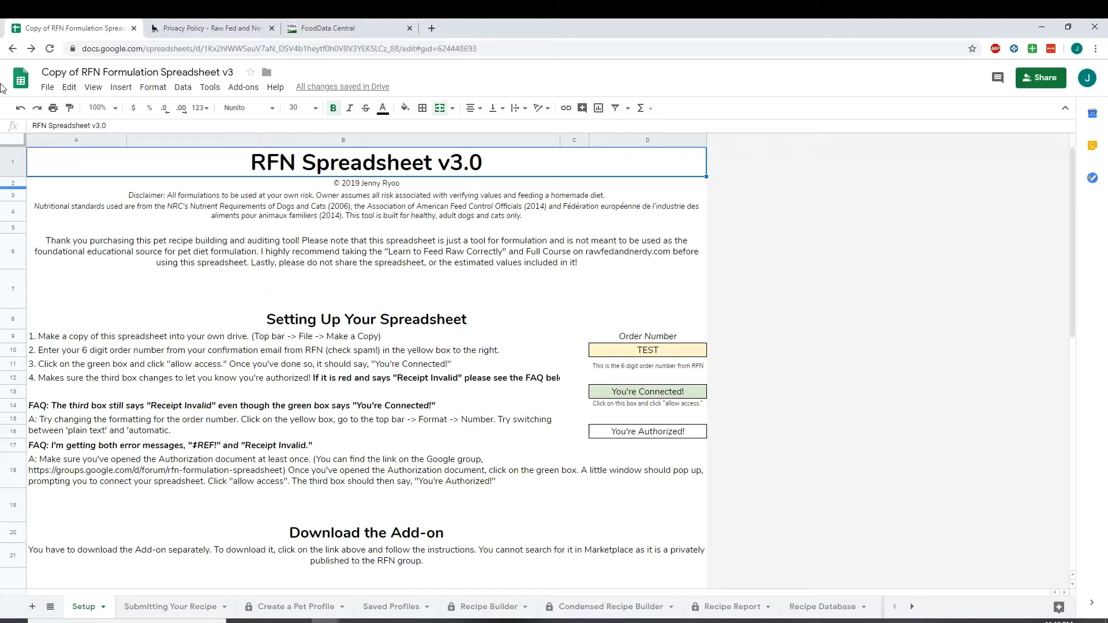
Search the Google Workspace add-on marketplace for 'raw fed and nerdy'
click(242, 87)
click(276, 139)
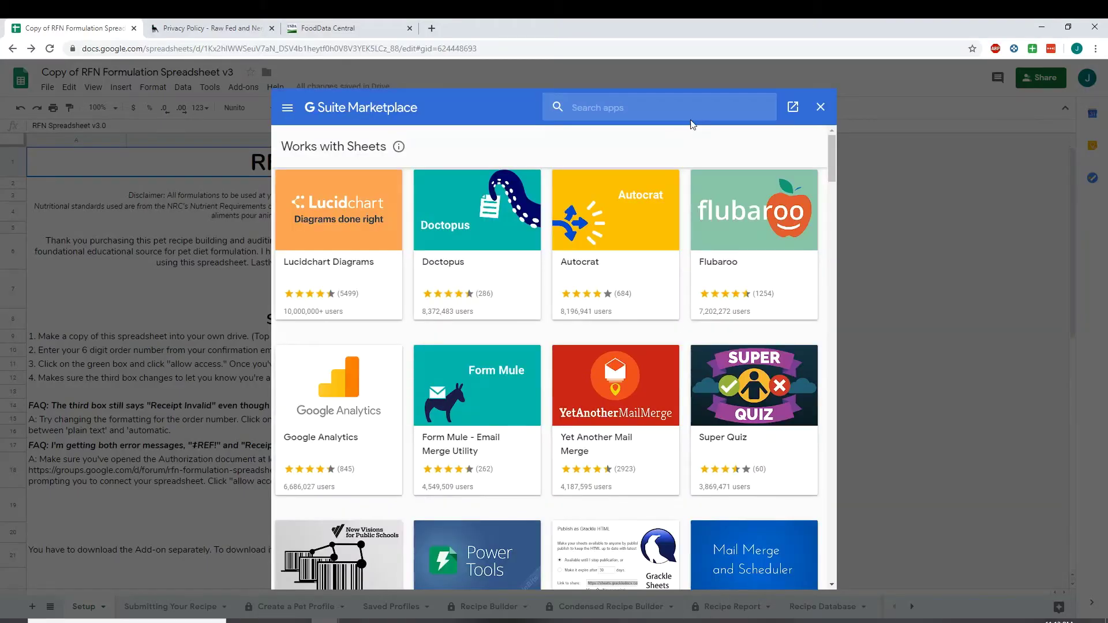
click(662, 113)
text(ra)
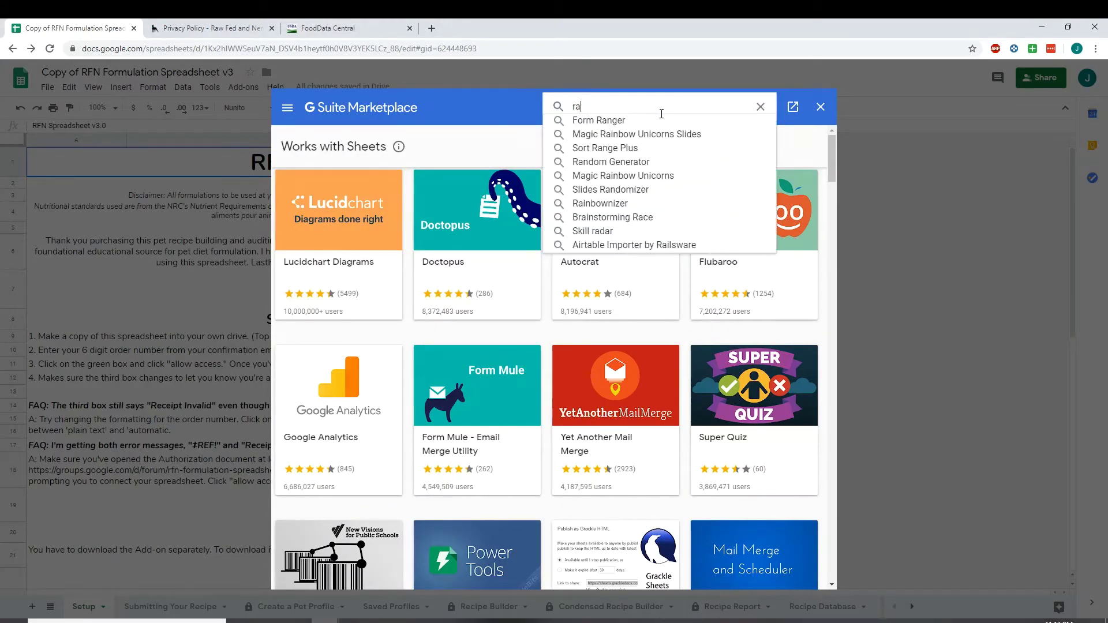
text(w fed and nerdy)
key(Return)
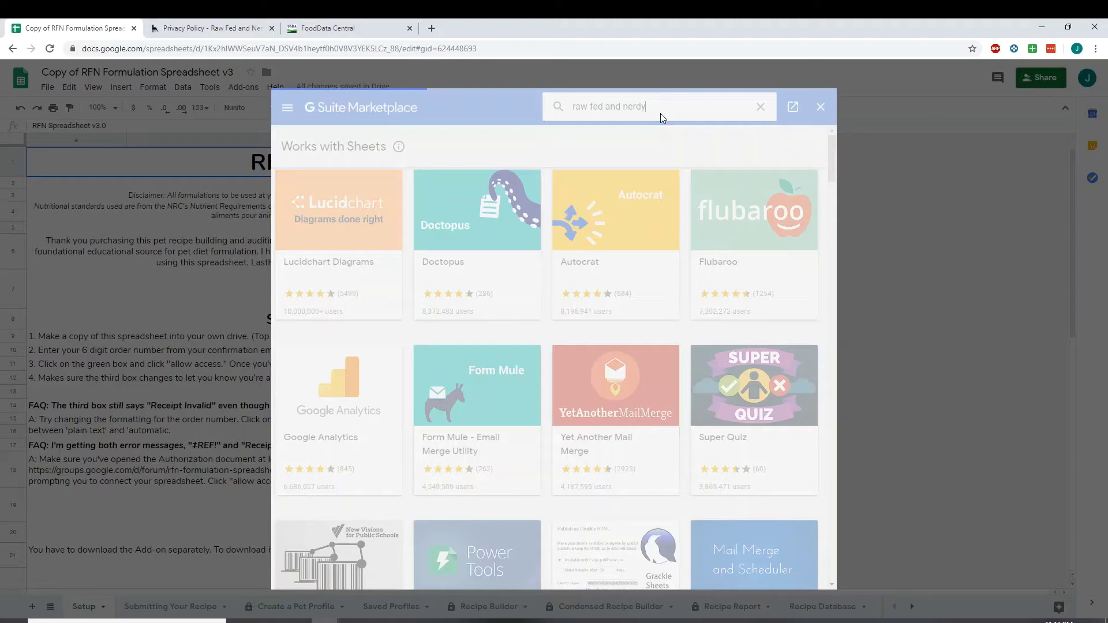
Start installing the RFN Formulation Sheet's Add-on under the chosen account and view its privacy policy
click(393, 218)
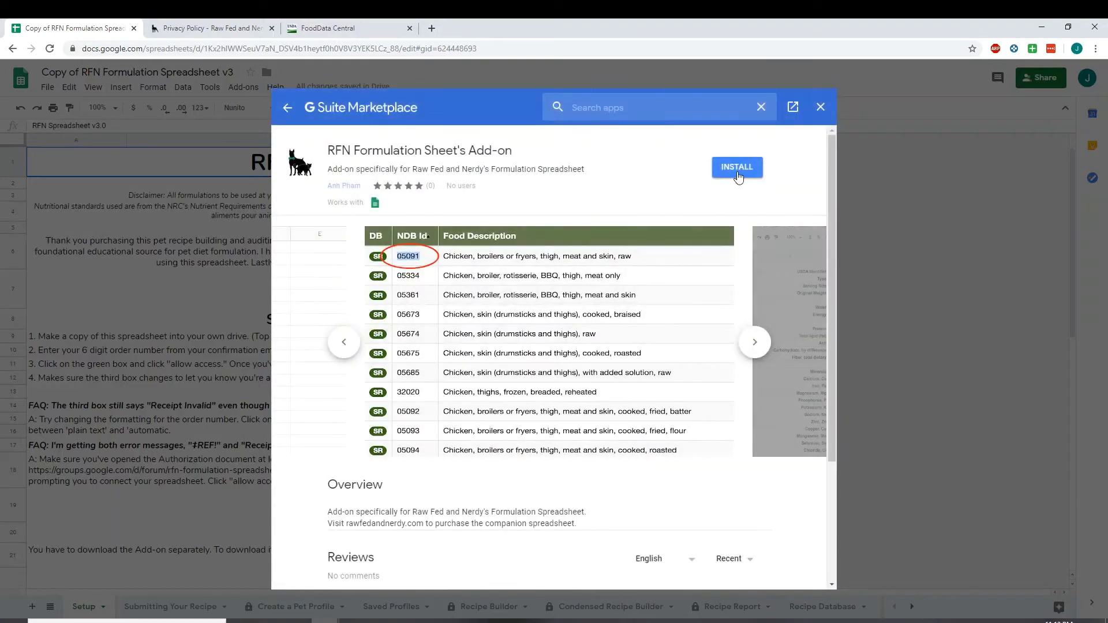
click(738, 172)
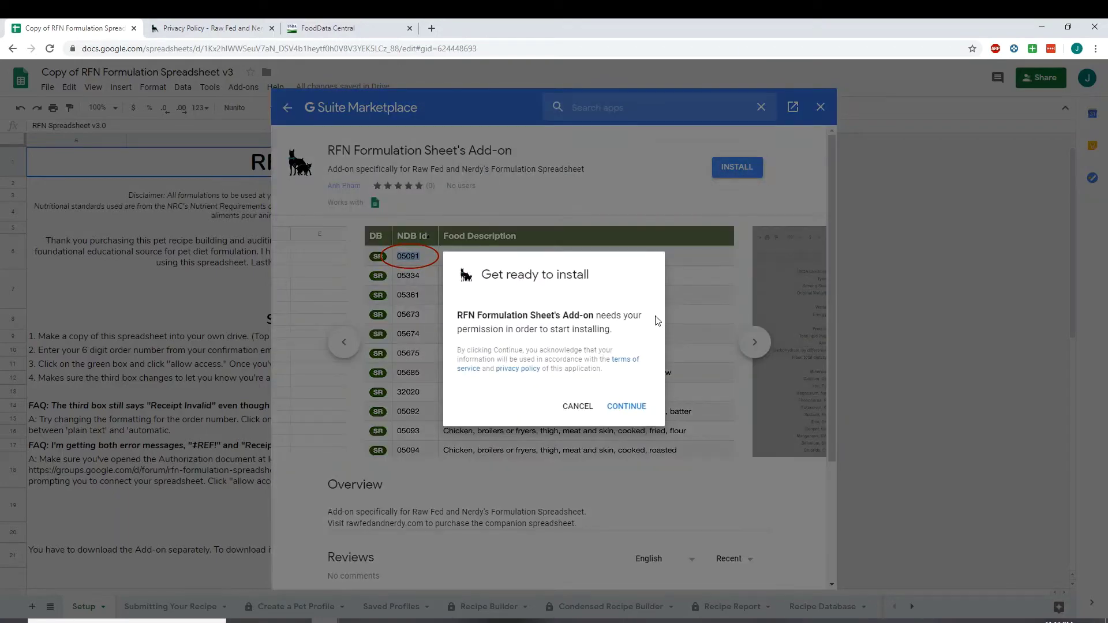
click(630, 408)
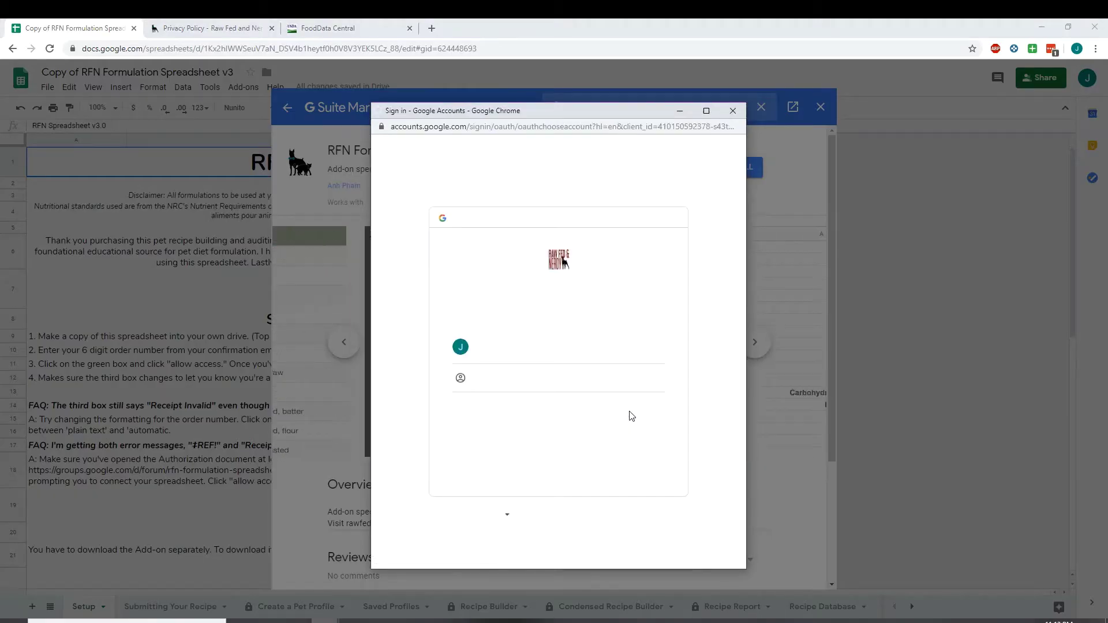
click(583, 346)
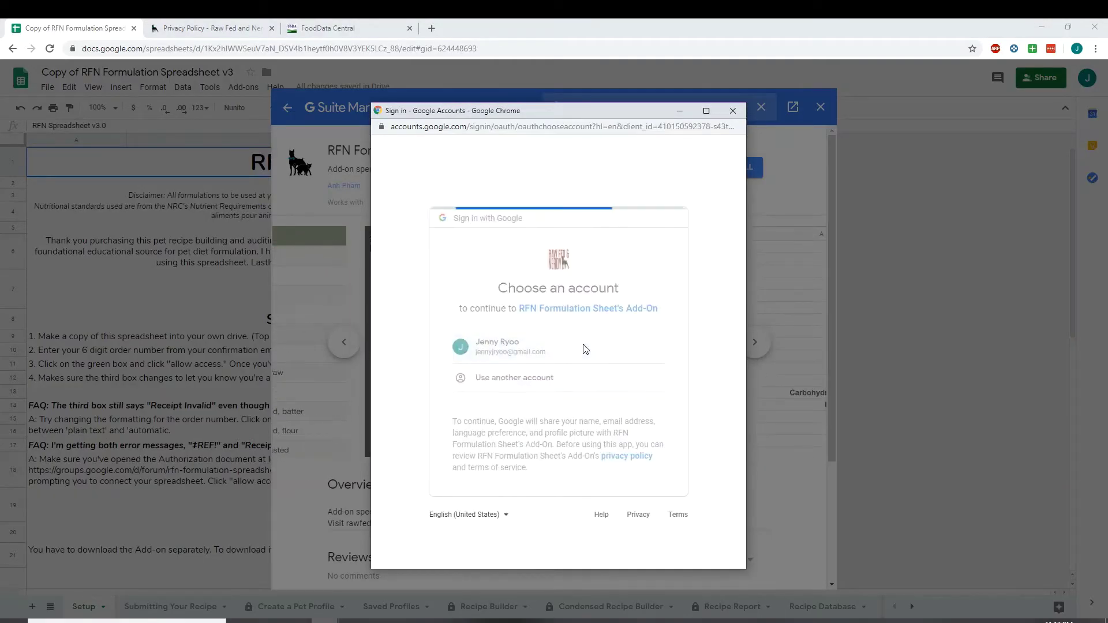
click(229, 24)
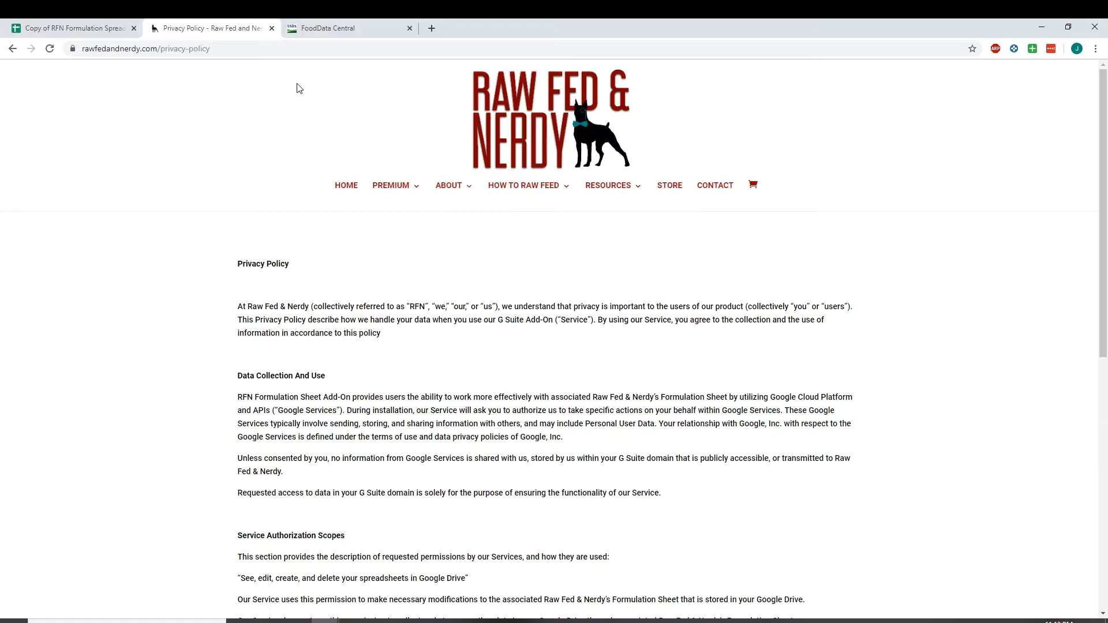
Scroll through the Raw Fed & Nerdy privacy policy, then go back to the spreadsheet's pending install
scroll(363, 373, down, 10)
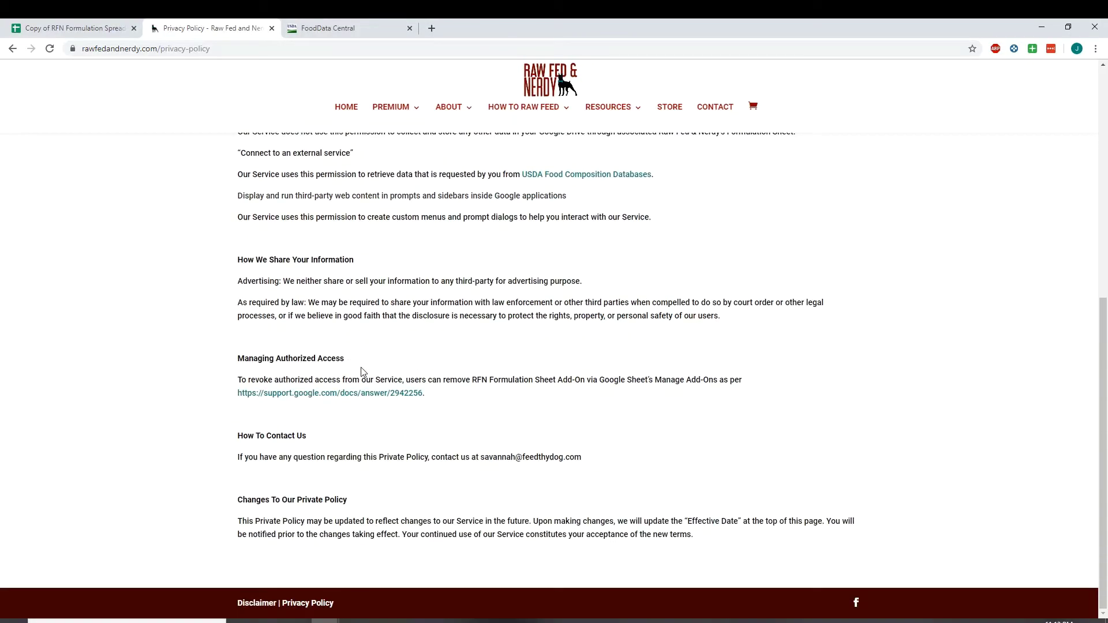
scroll(363, 372, up, 15)
click(52, 26)
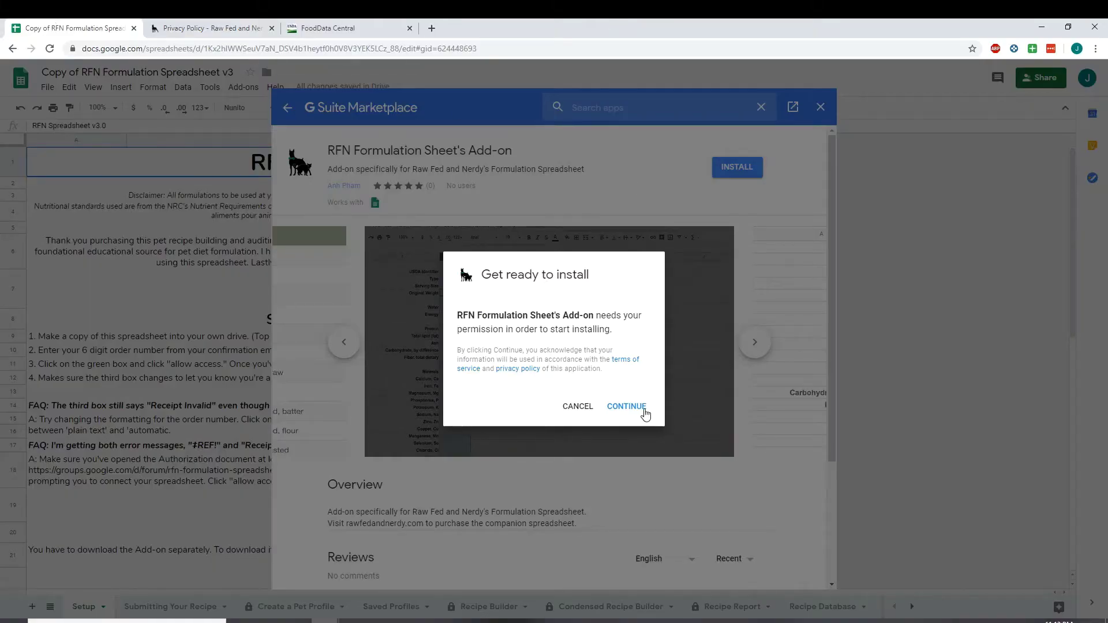
Grant the add-on's requested permissions, confirm the installation, and close the G Suite Marketplace
click(627, 410)
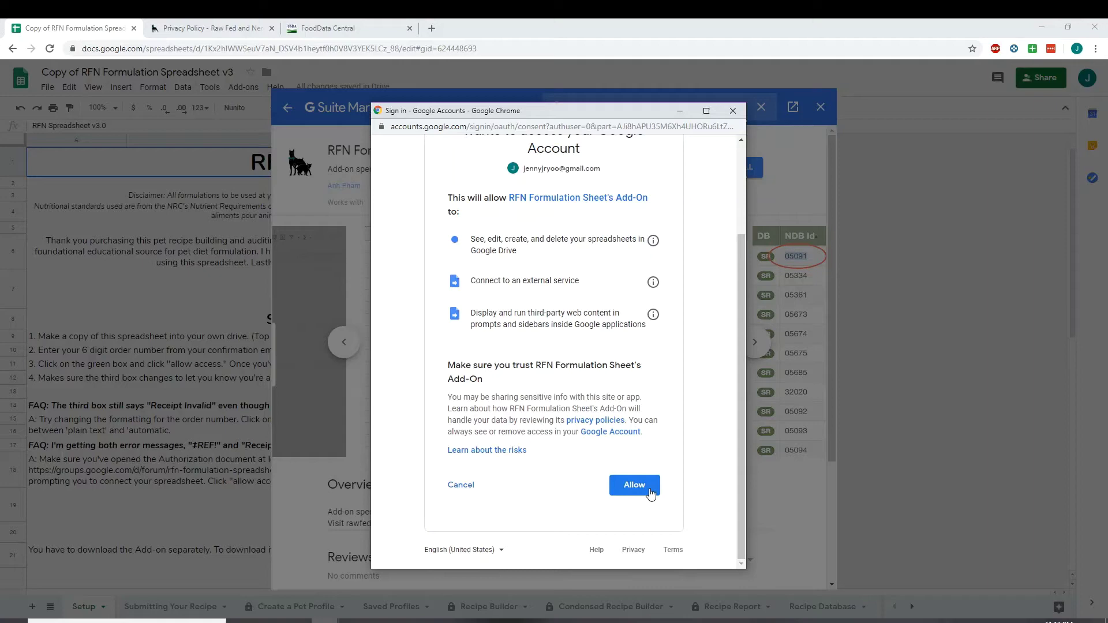
click(649, 490)
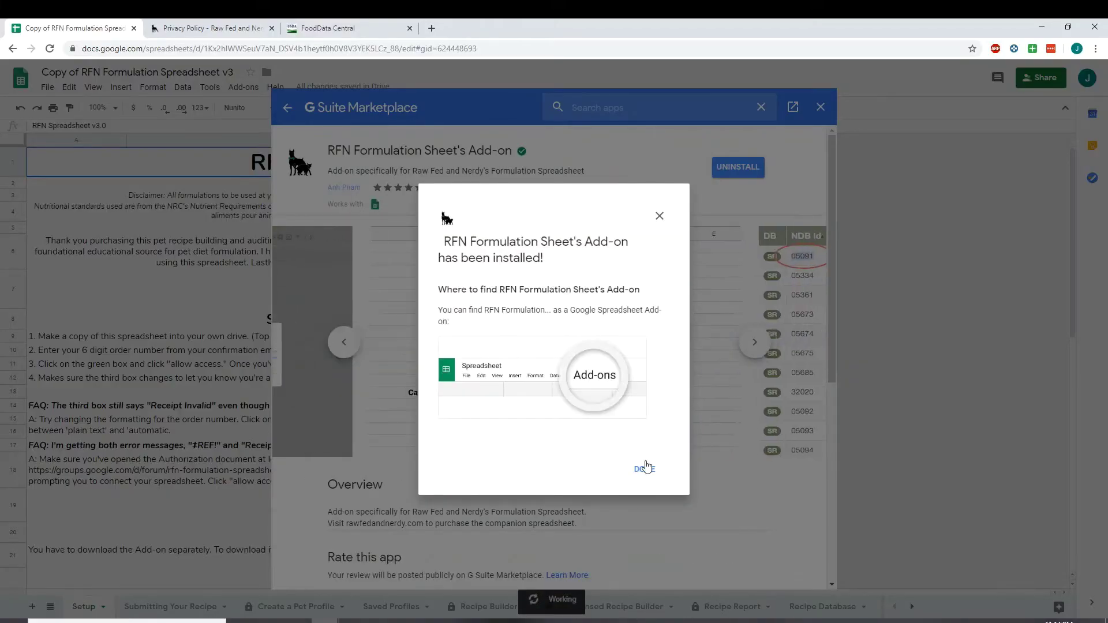
click(643, 468)
click(822, 106)
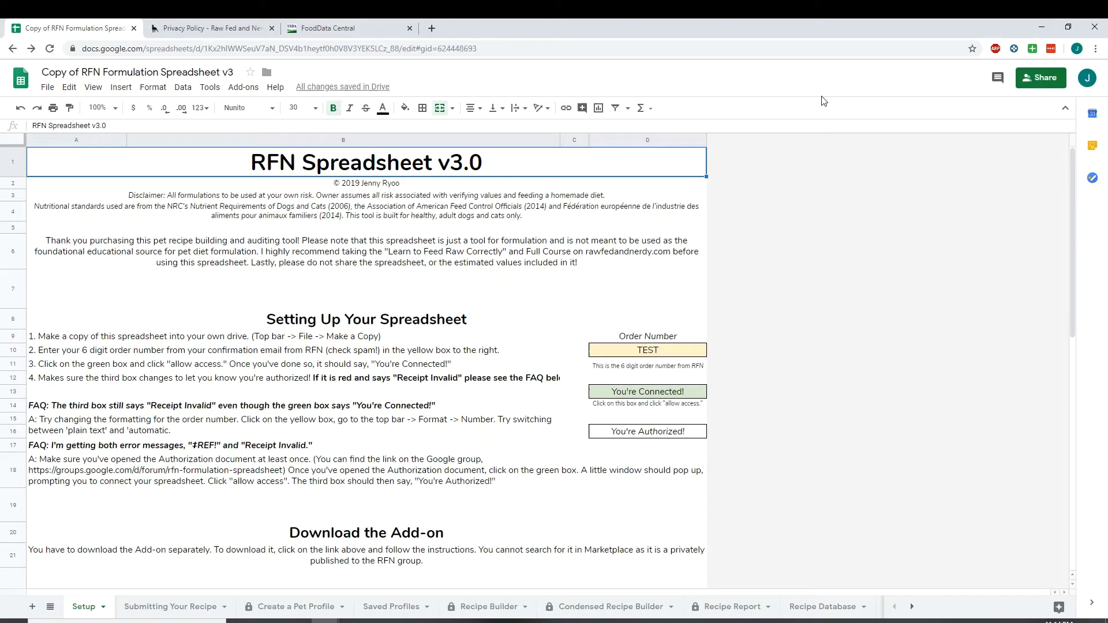
In Manage add-ons, set the RFN add-on's option to 'Use in this document'
click(254, 92)
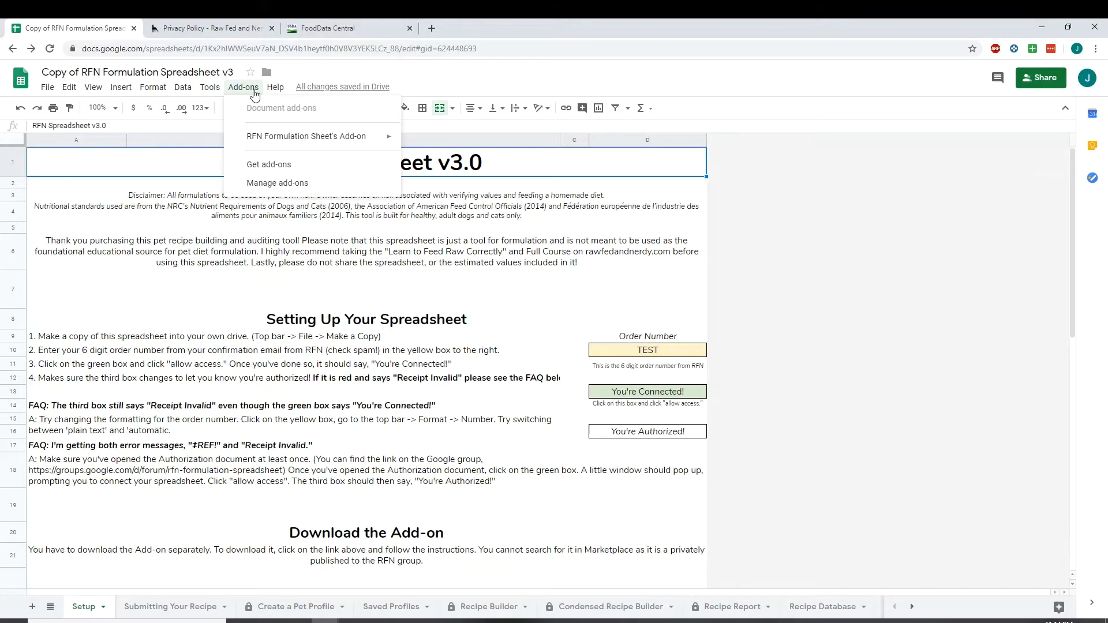
mouse_move(257, 137)
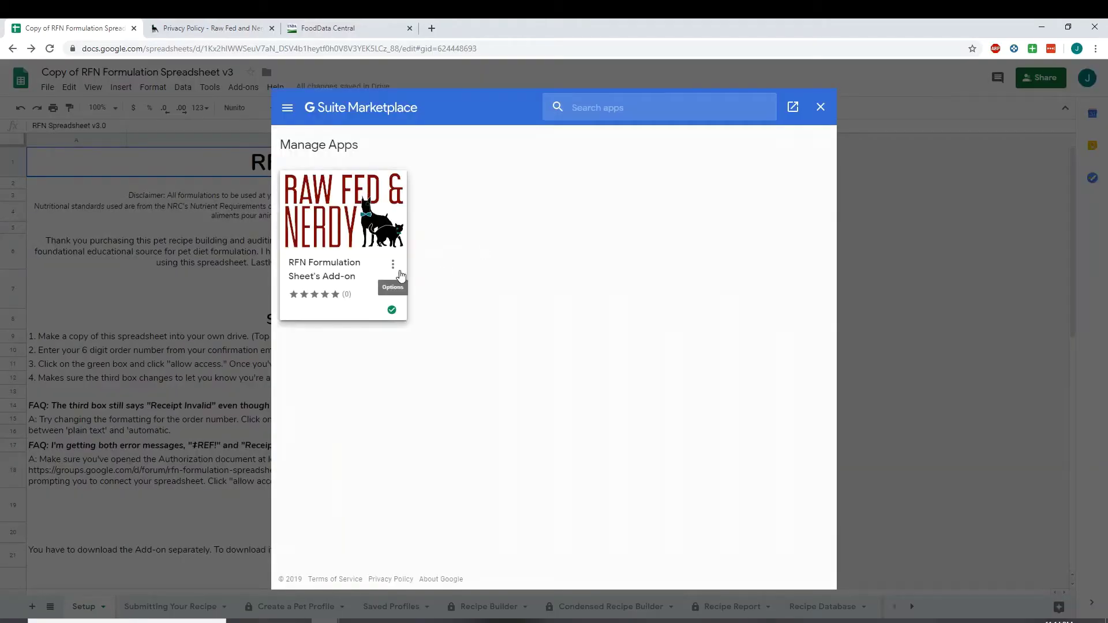
click(398, 269)
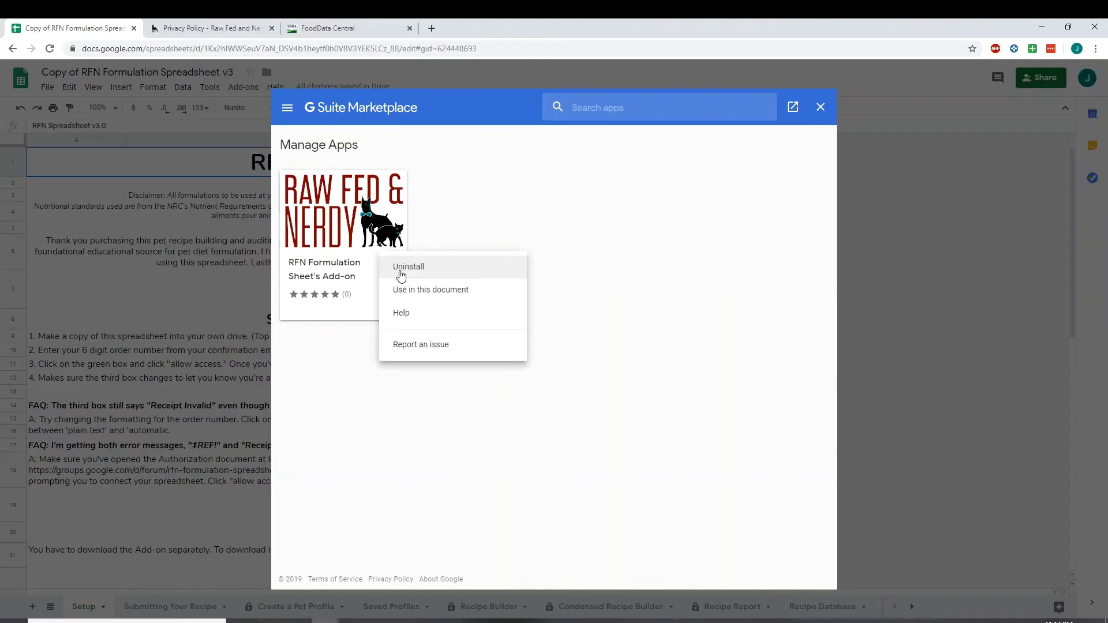
click(441, 290)
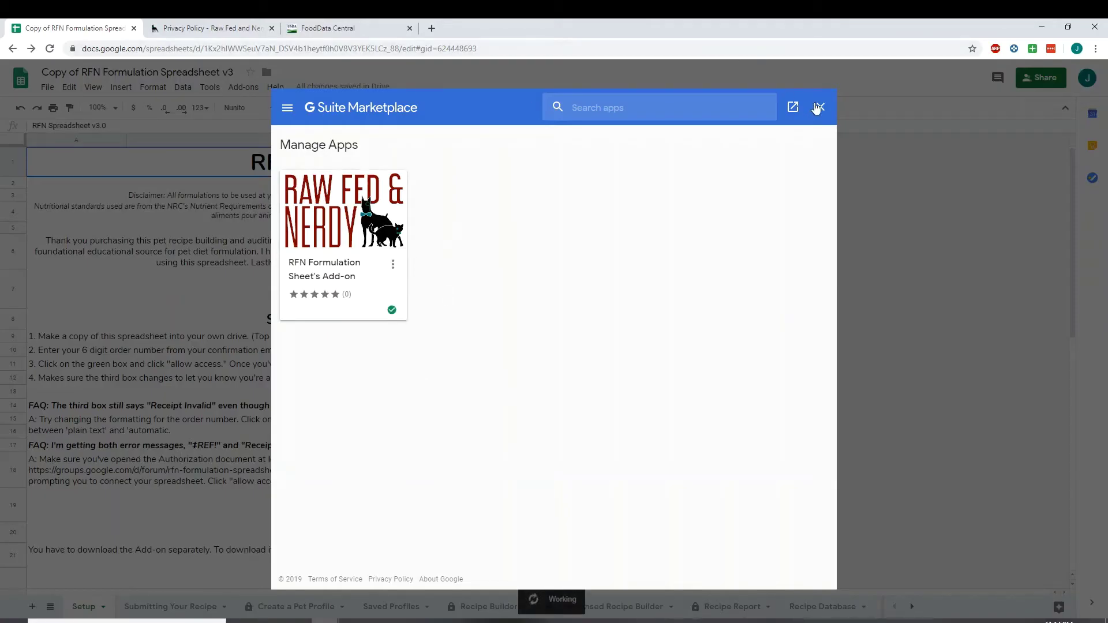
click(821, 106)
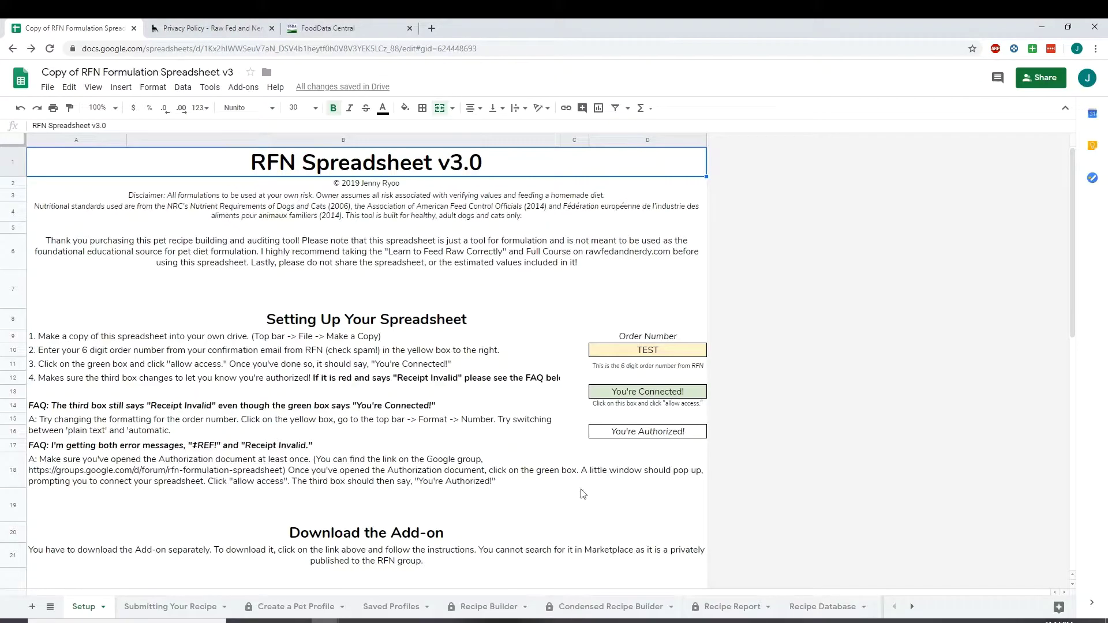
Reload the spreadsheet and confirm the add-on appears in the Add-ons menu
click(51, 48)
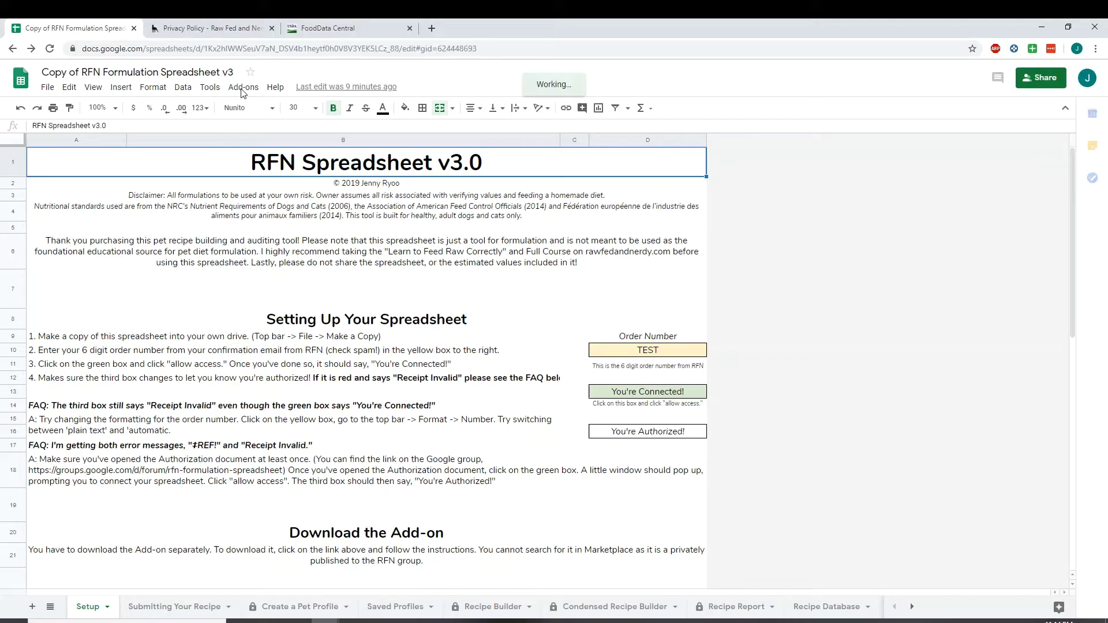
click(242, 91)
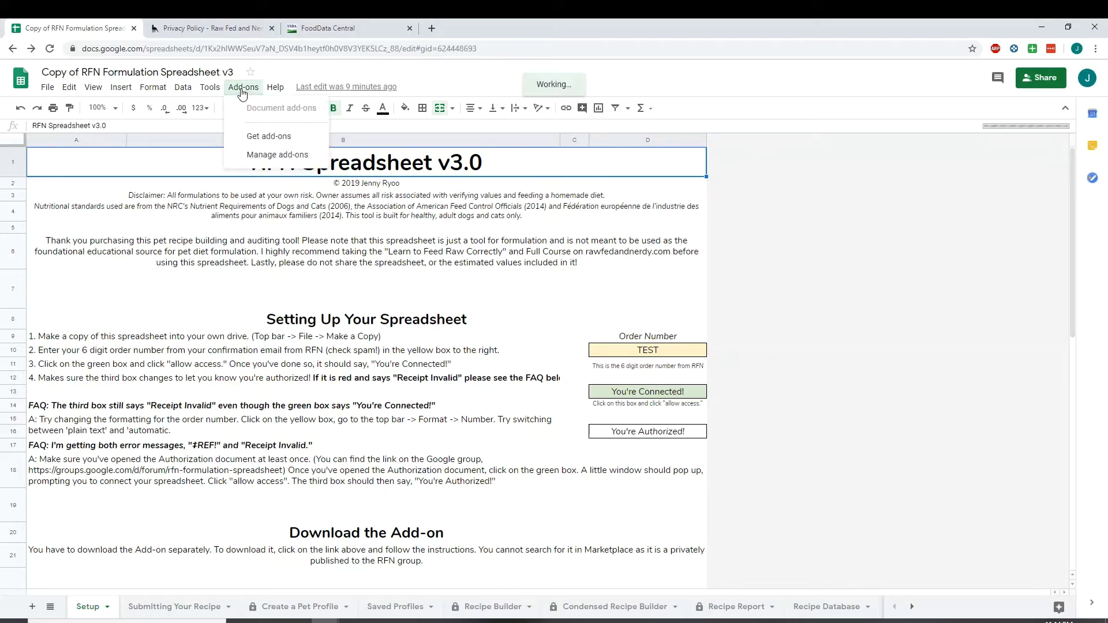
click(314, 75)
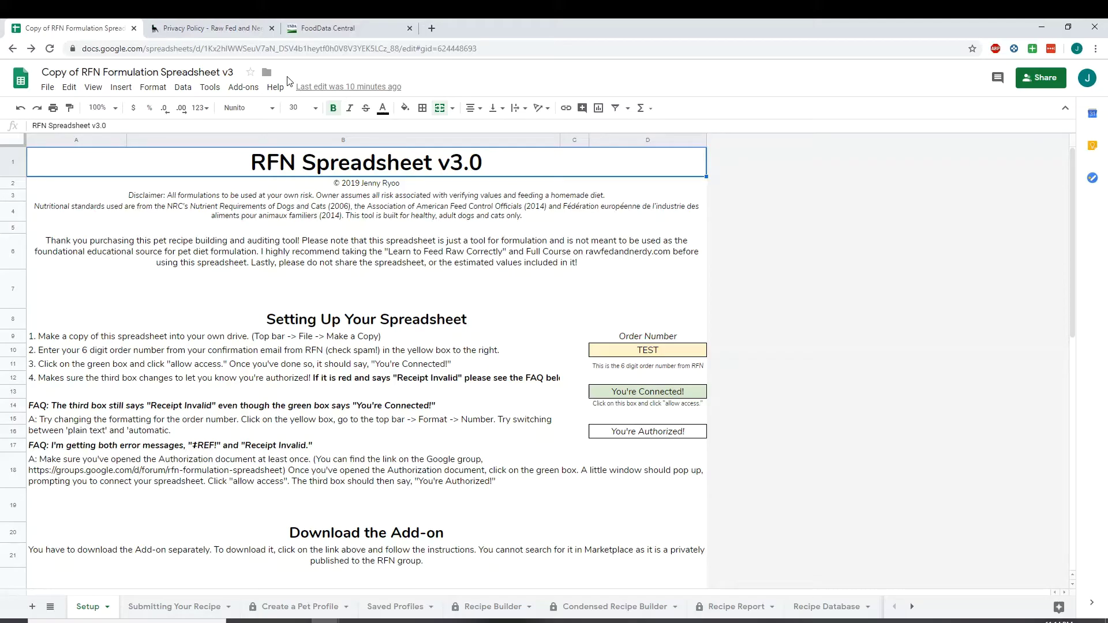
Run the RFN add-on's USDA/FDC > Get Report command so it asks for an FDC Id
click(257, 89)
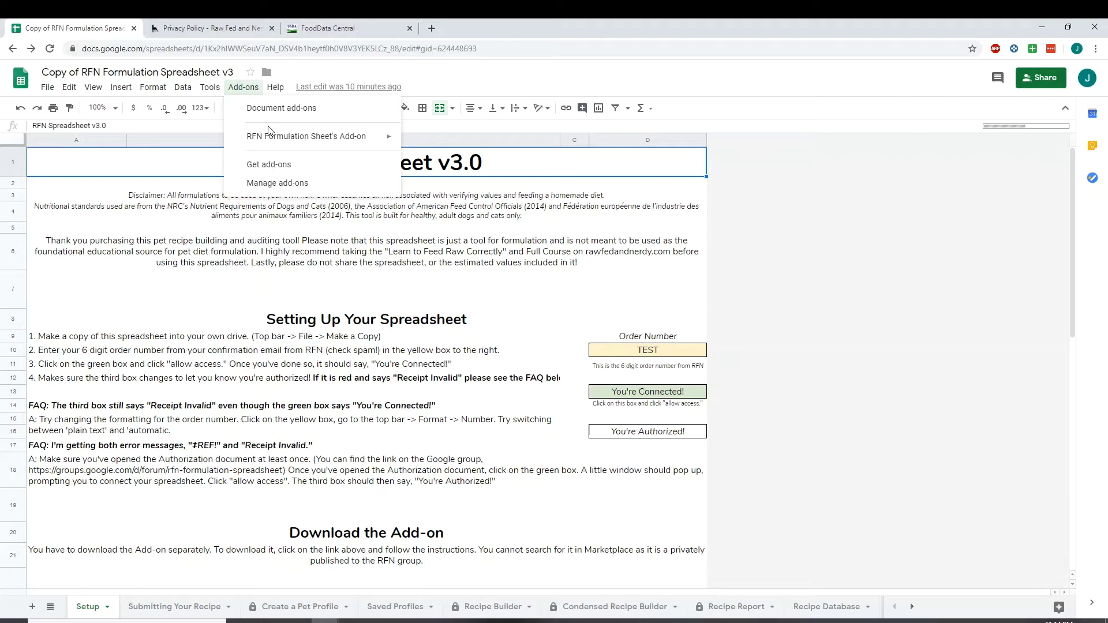
mouse_move(269, 136)
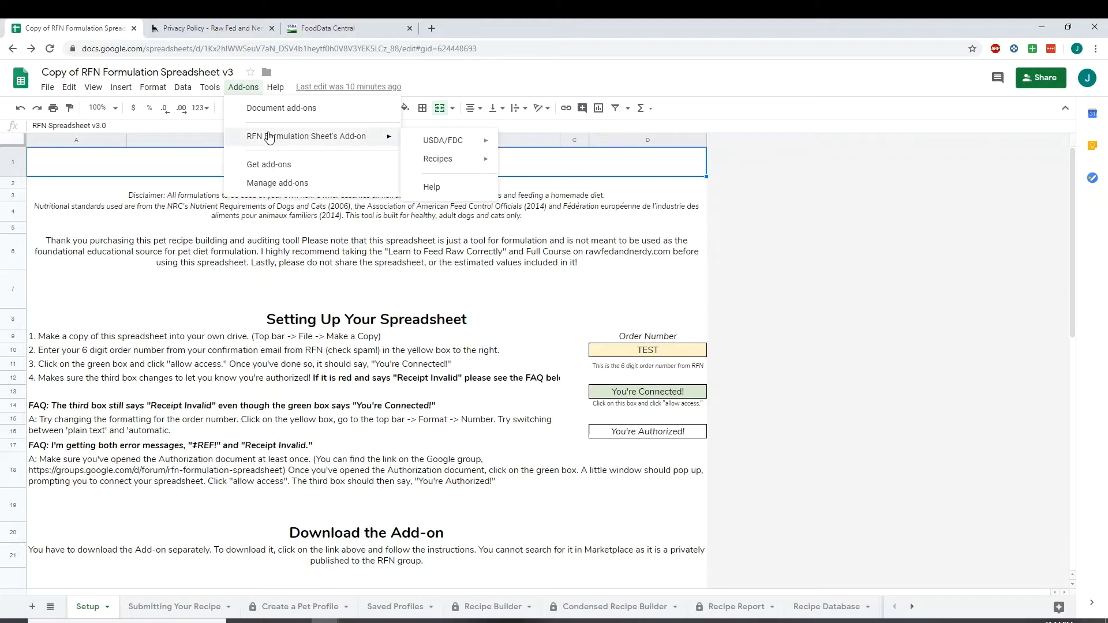
mouse_move(434, 149)
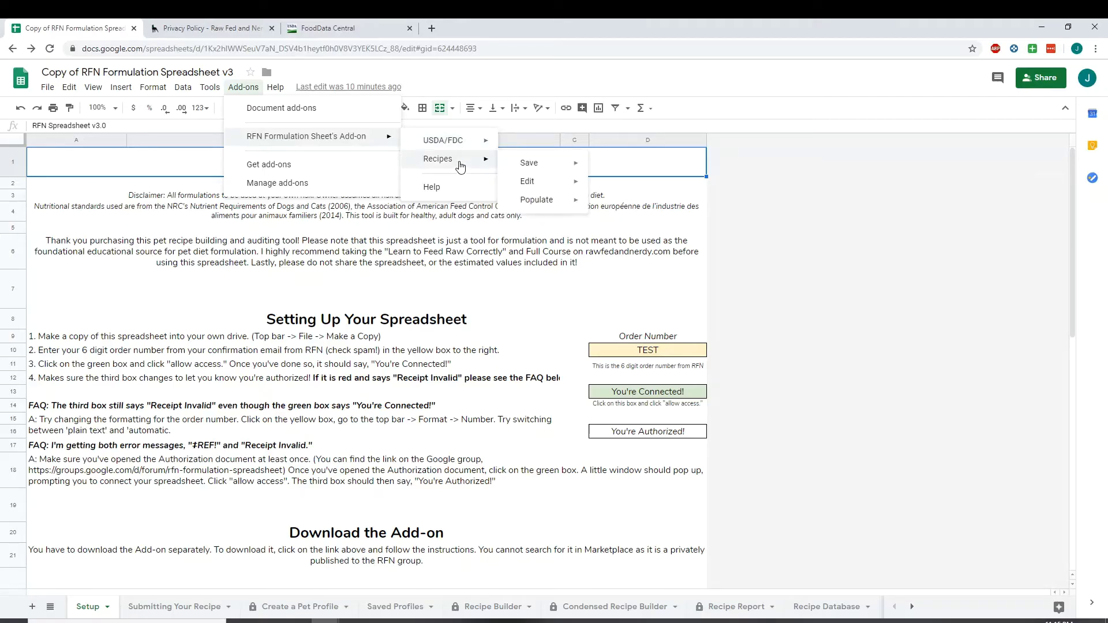
mouse_move(538, 203)
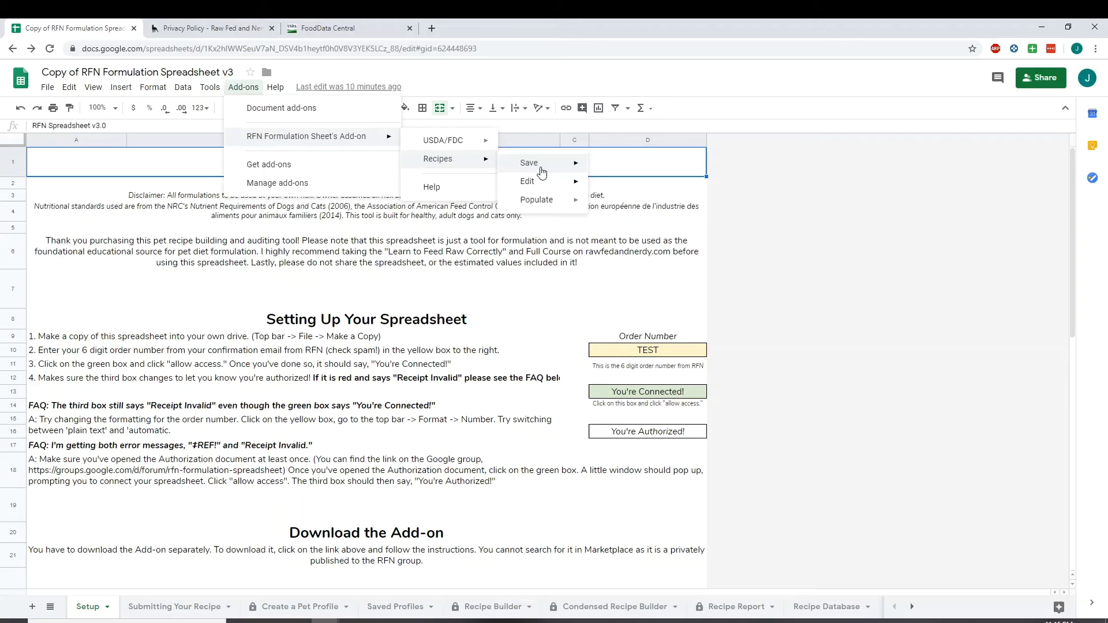
mouse_move(532, 169)
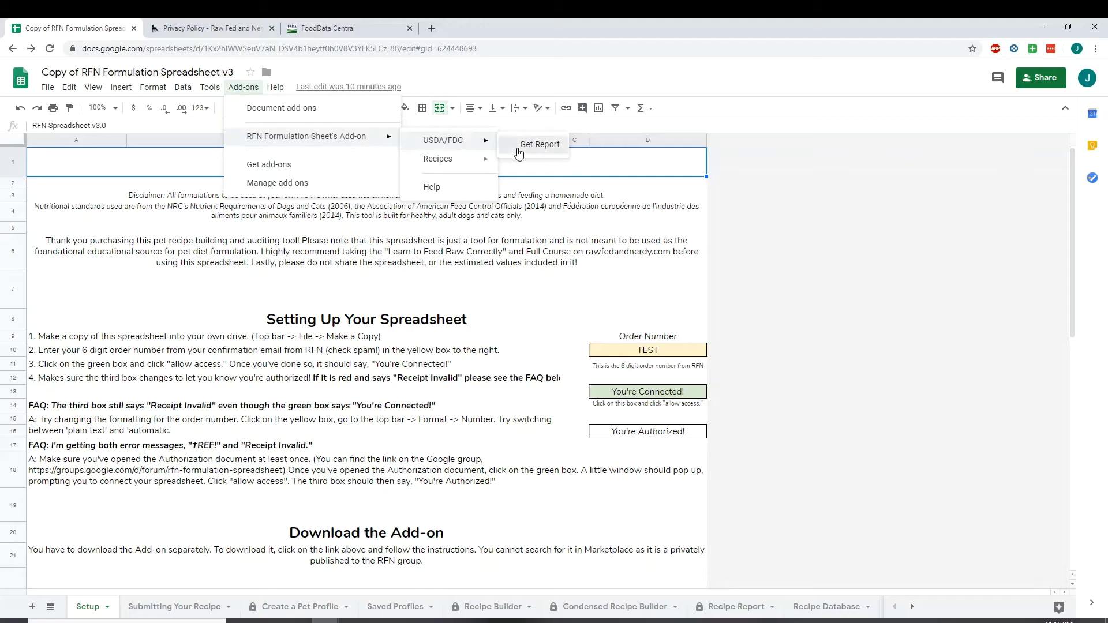
click(537, 147)
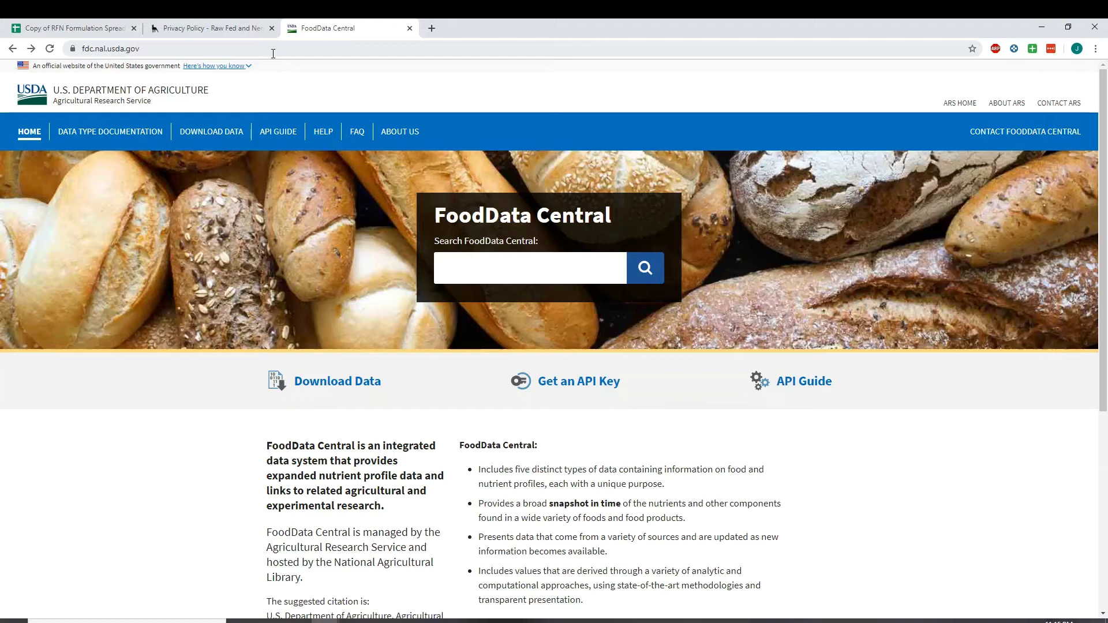
Search FoodData Central for 'chicken liver'
click(464, 268)
text(chice)
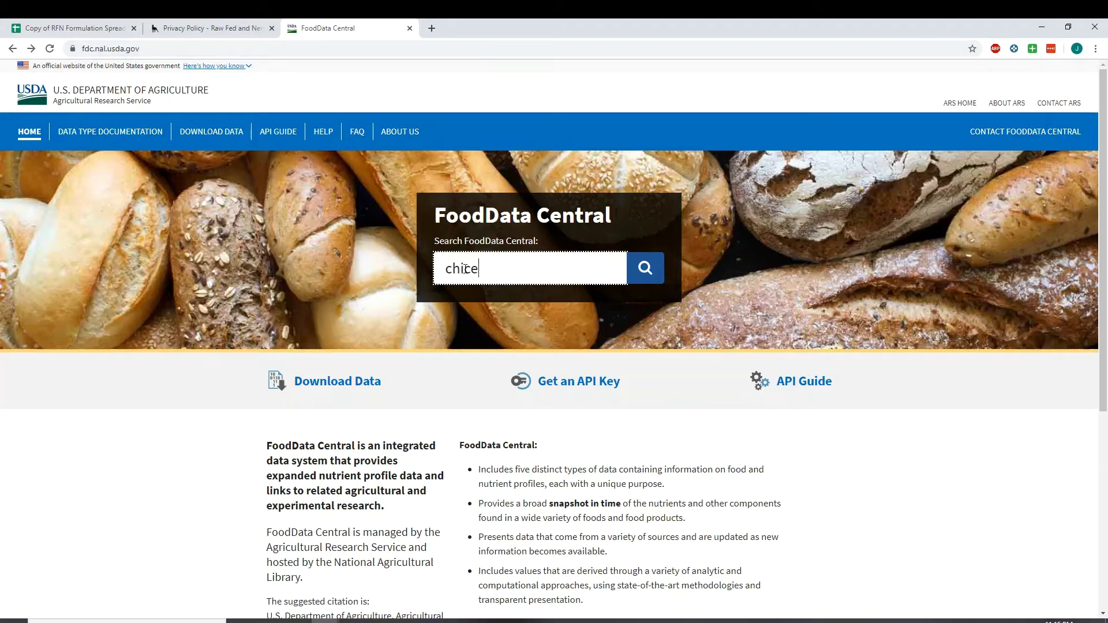
key(BackSpace)
text(ken liver)
key(Return)
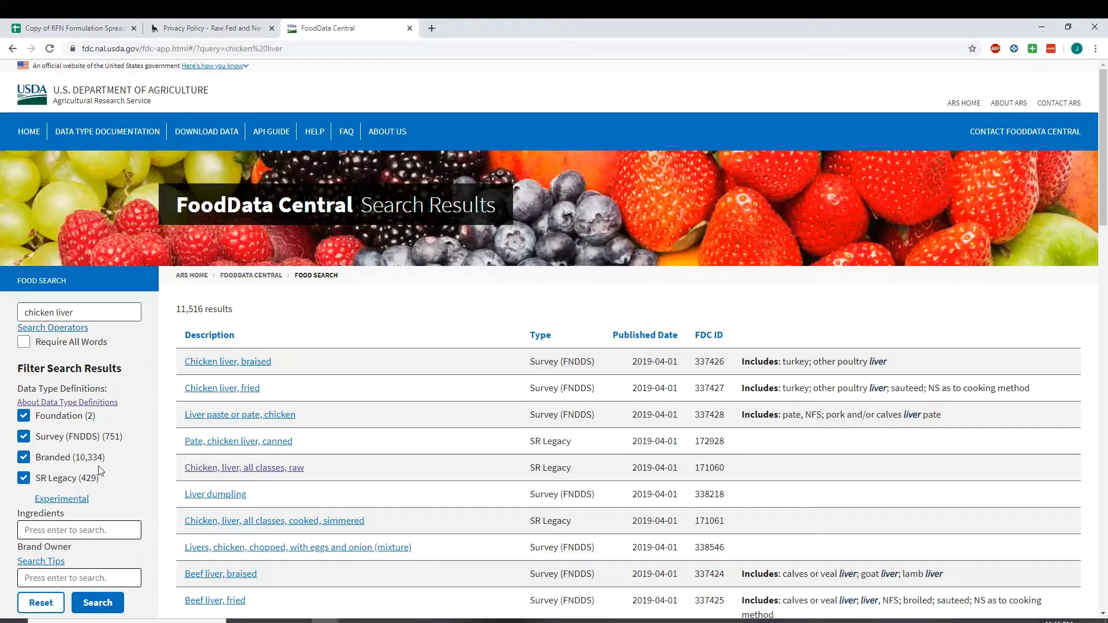
Limit results to SR Legacy, open 'Chicken, liver, all classes, raw', and copy FDC ID 171060
click(79, 424)
click(70, 441)
click(63, 461)
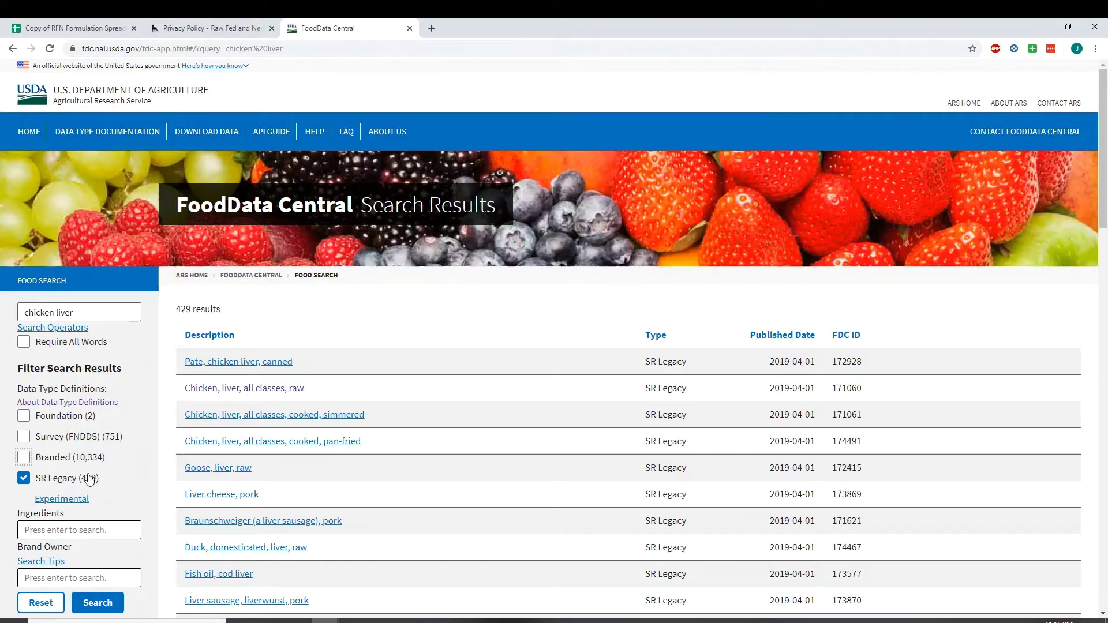
click(265, 389)
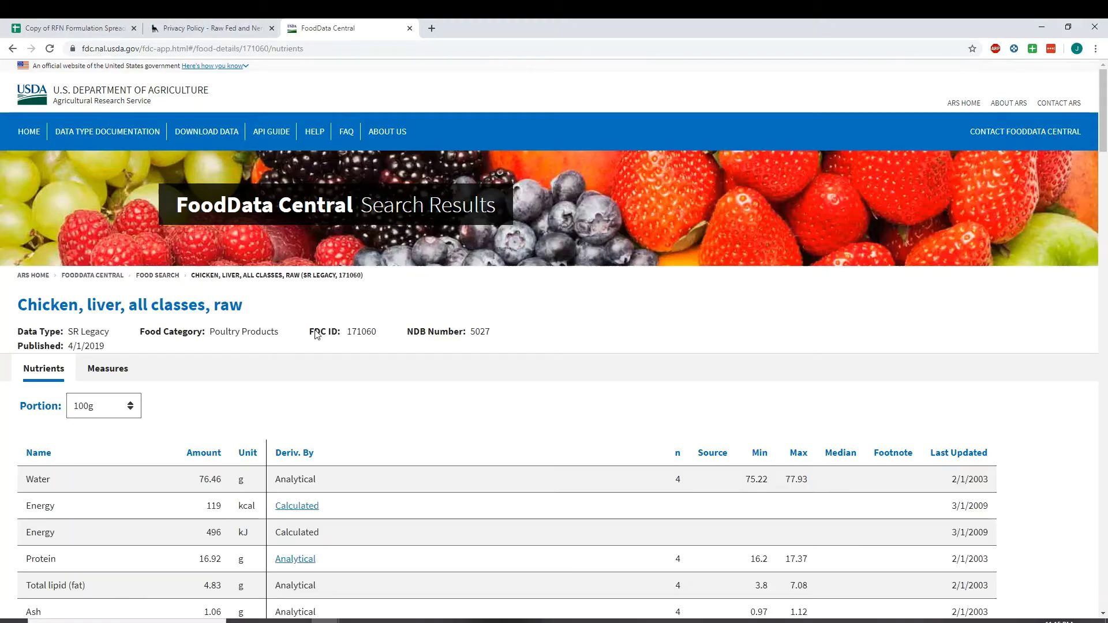
double_click(357, 331)
key(ctrl+c)
Paste FDC ID 171060 into the add-on's prompt and run the import
click(80, 28)
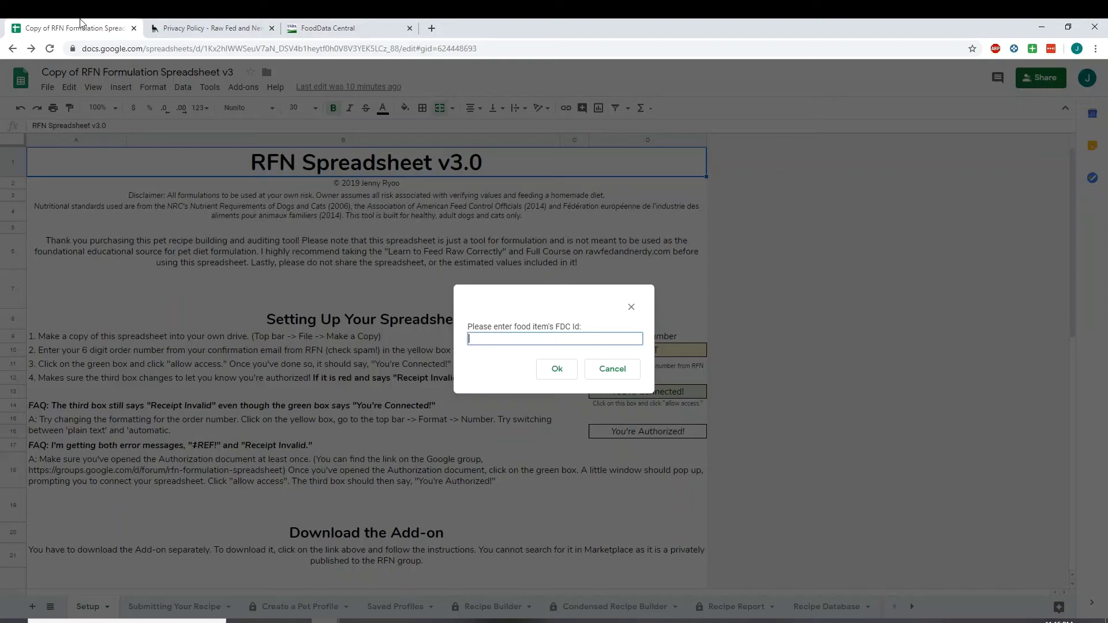
key(ctrl+v)
click(555, 369)
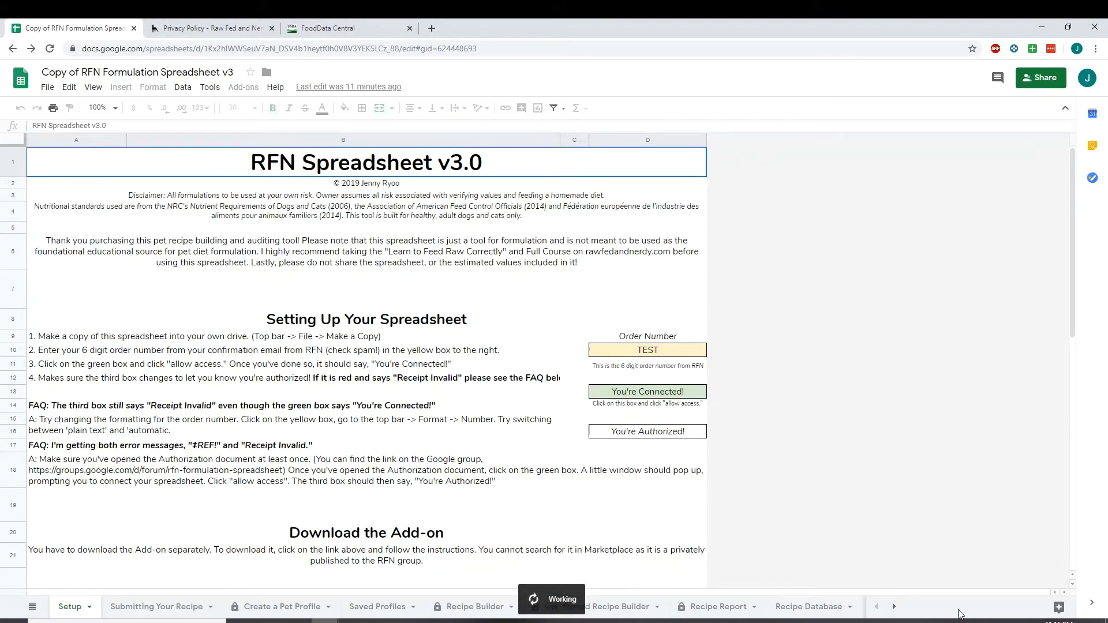
Open the Food Database sheet and locate the imported ID 171060
click(894, 607)
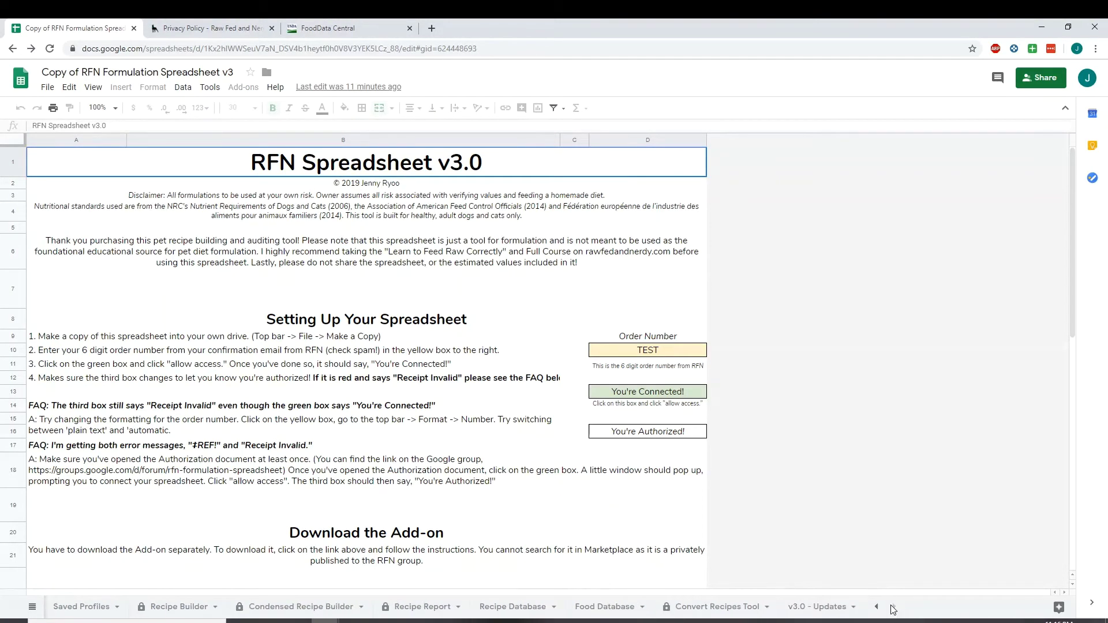
click(603, 609)
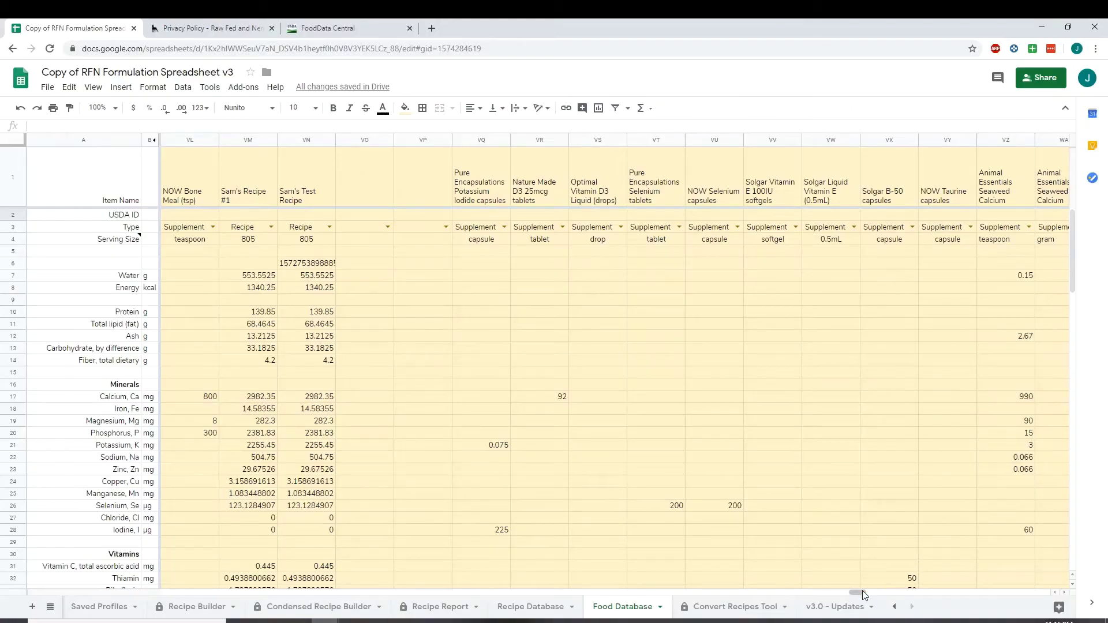
key(ctrl+f)
text(171060)
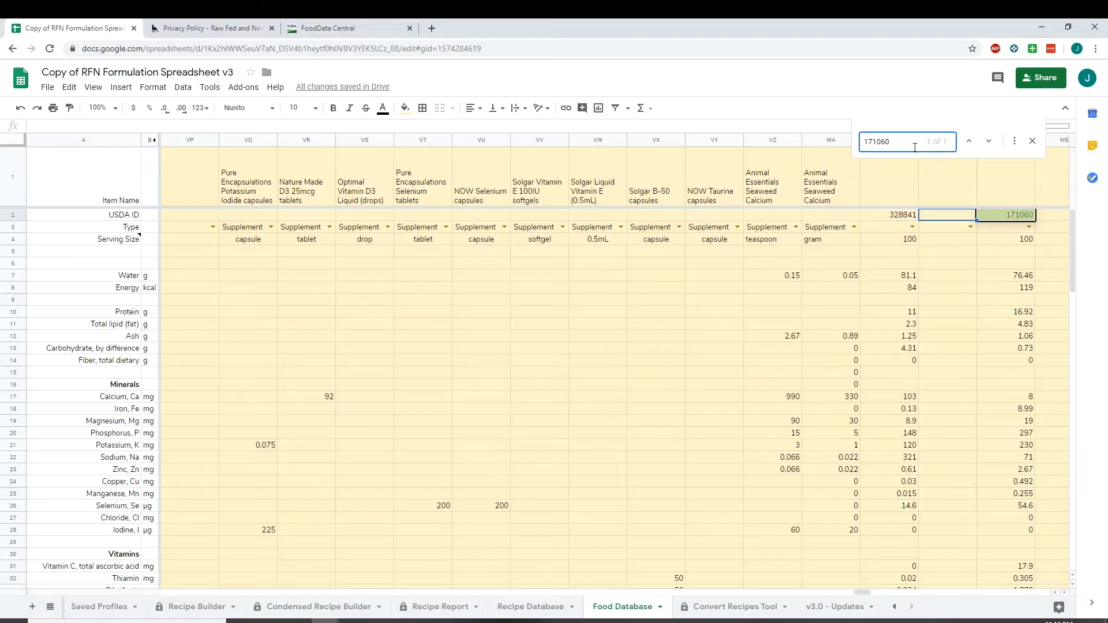
key(Escape)
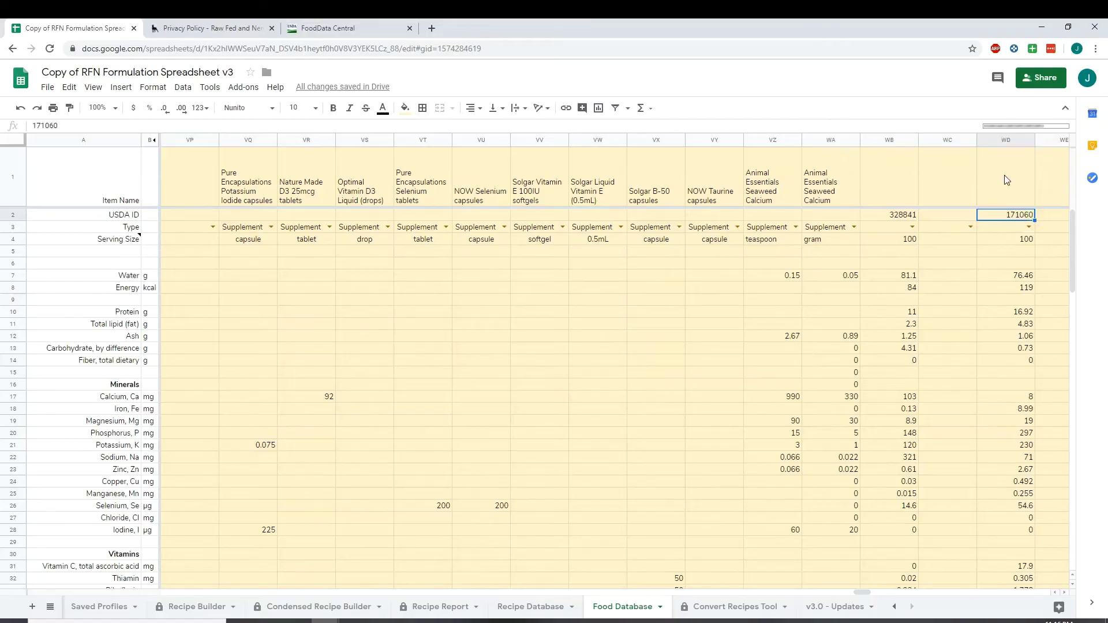
Label column WD as 'Chicken Liver' and check its water (WD7) and serving size (WD4) values
click(1007, 180)
text(Chicken Liv)
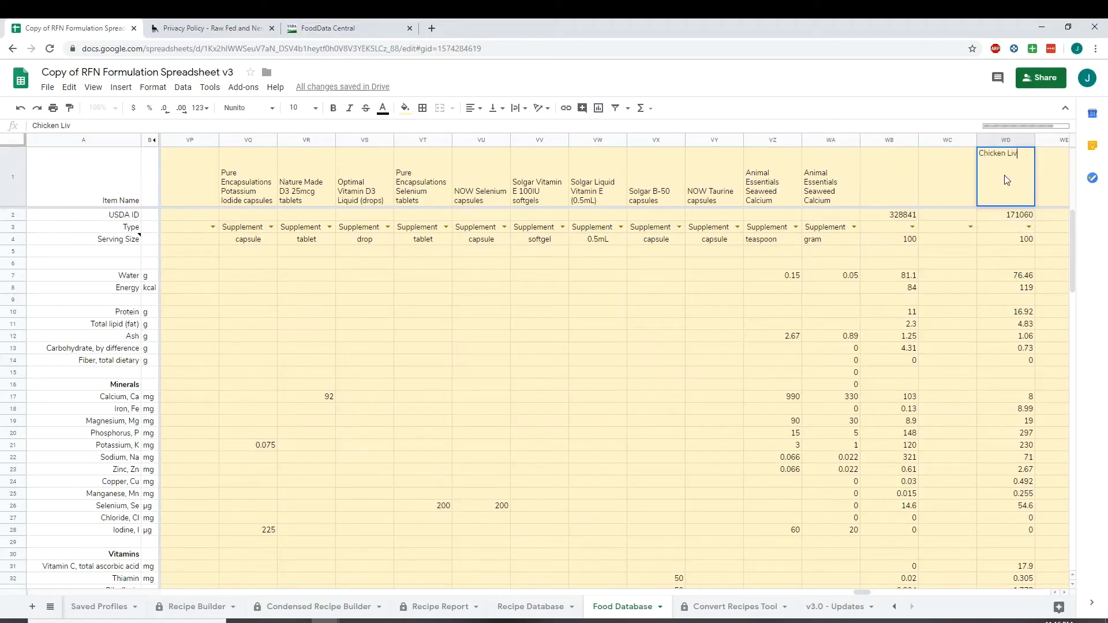
text(er)
key(Return)
click(1018, 277)
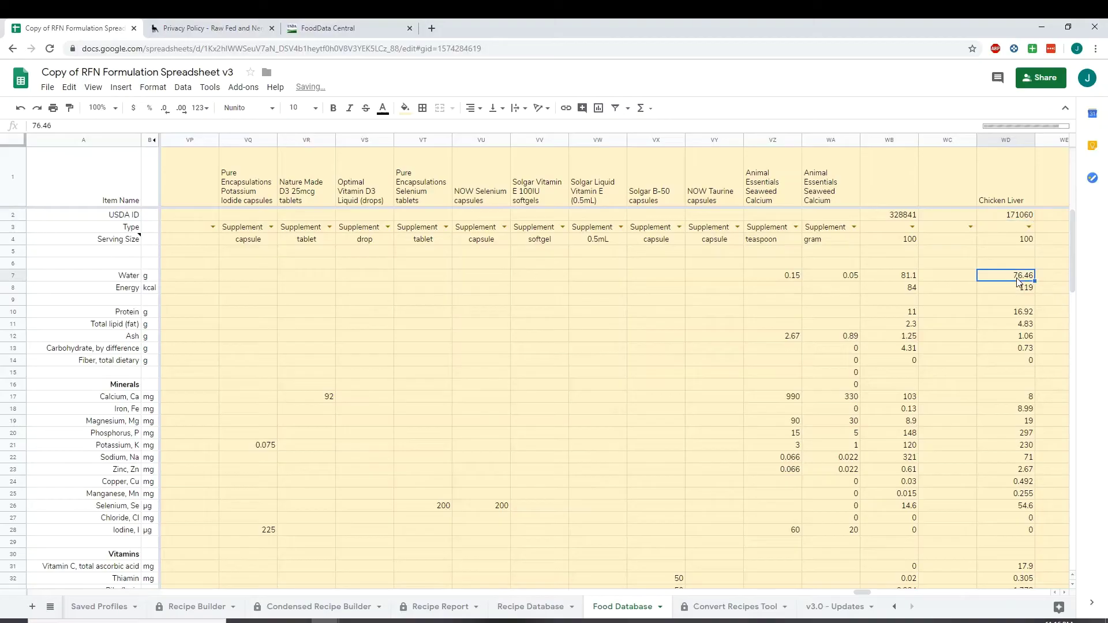
scroll(1016, 404, down, 4)
scroll(1015, 370, up, 3)
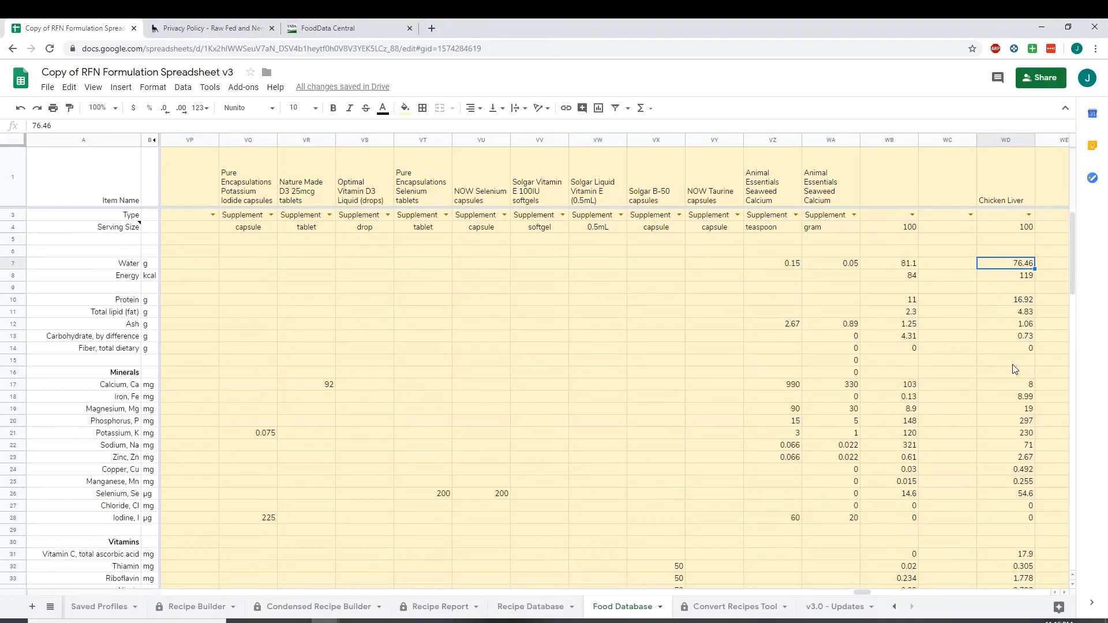
scroll(1015, 369, up, 1)
click(1018, 234)
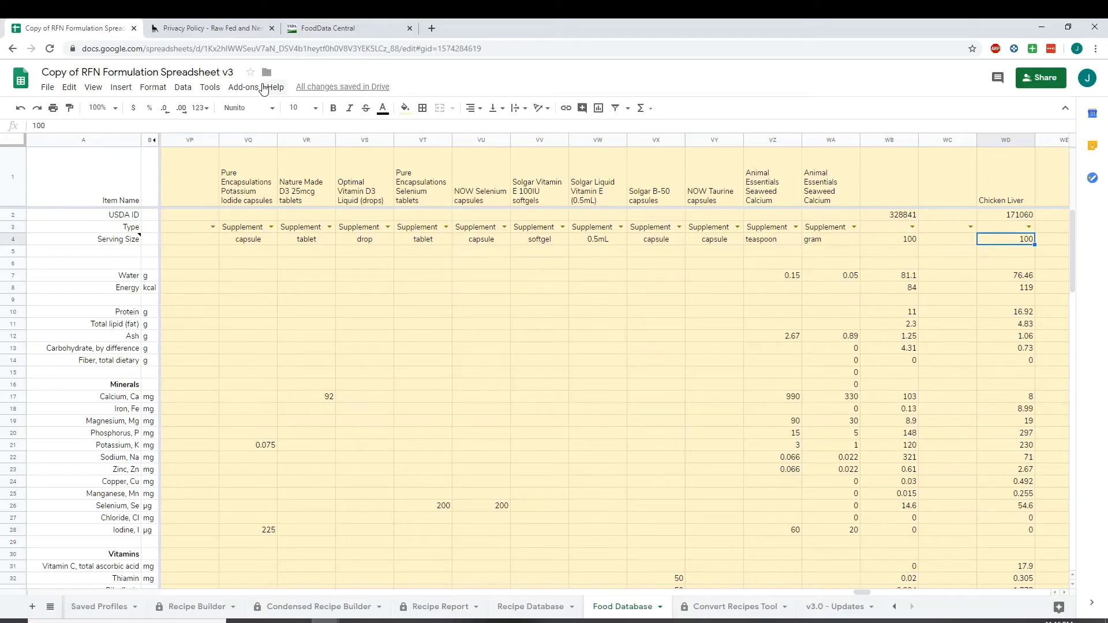
Browse the RFN add-on's Recipes > Save submenu without running it
click(243, 89)
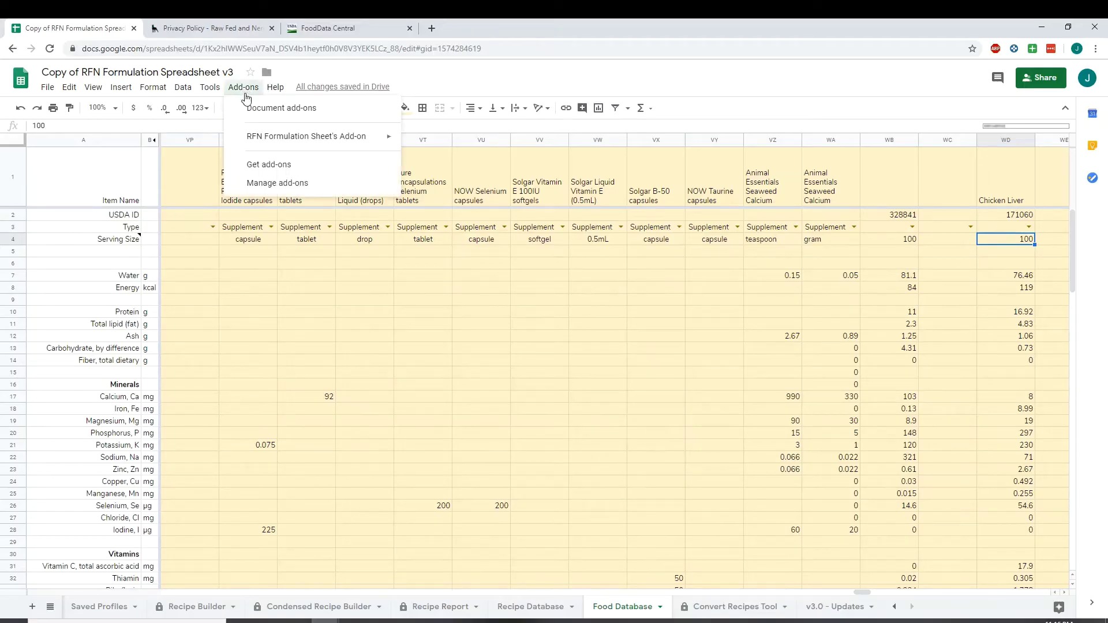
mouse_move(323, 137)
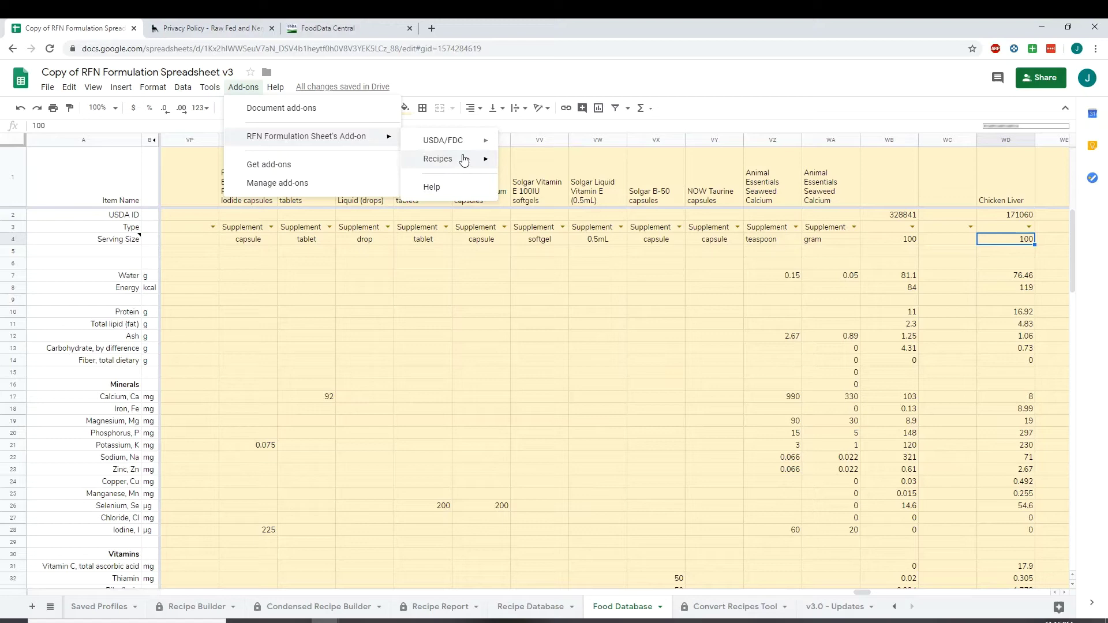
mouse_move(463, 157)
mouse_move(523, 166)
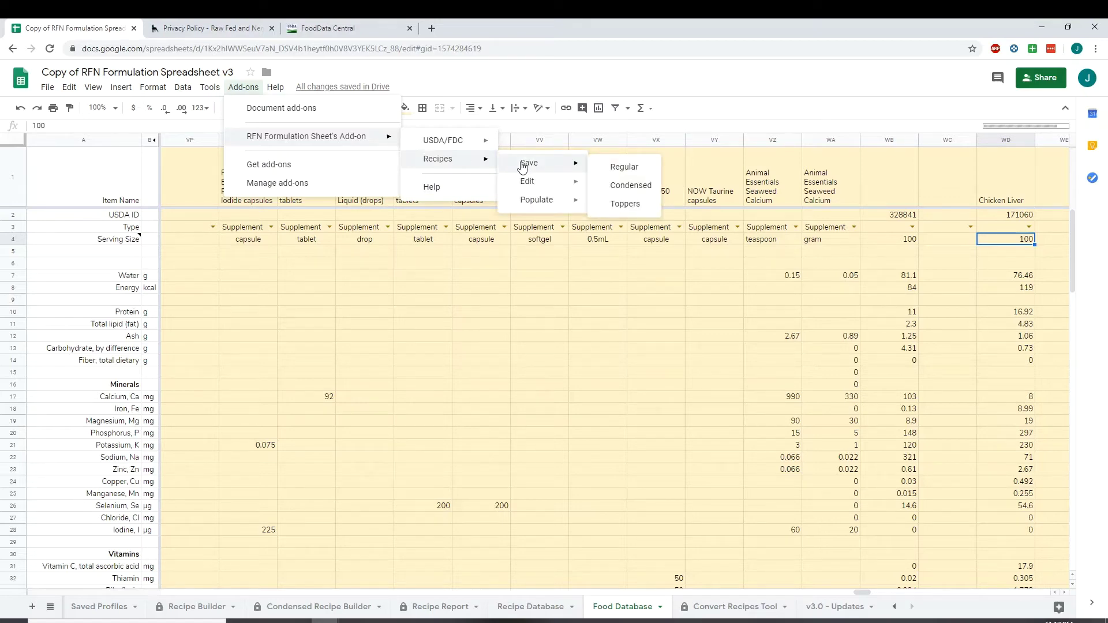
Scroll the sheet tabs back and open the Recipe Builder sheet
click(896, 607)
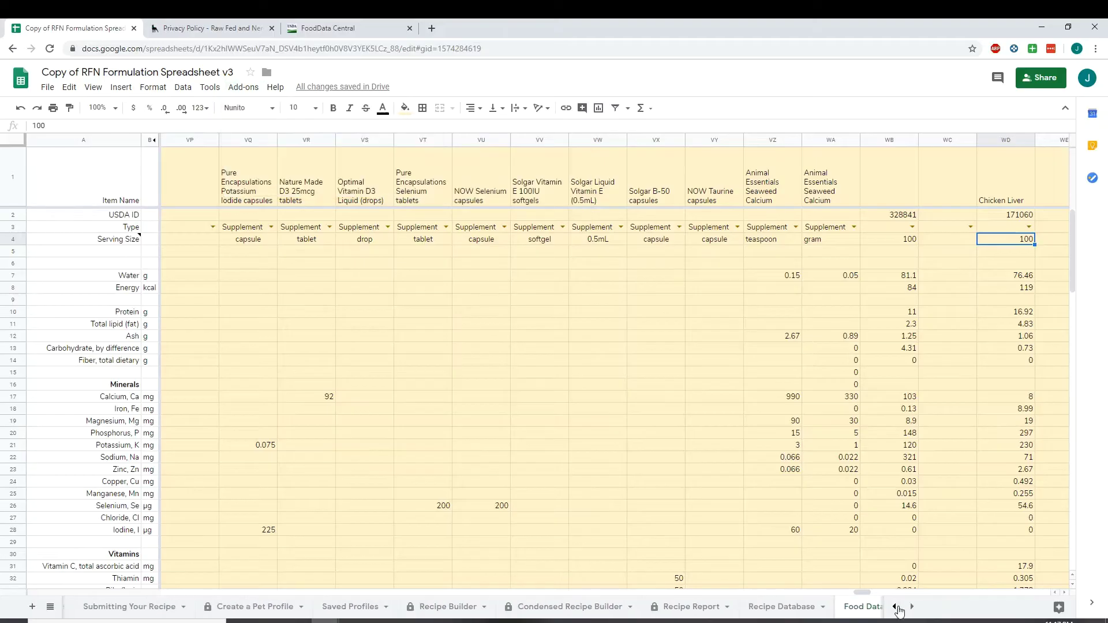
click(897, 607)
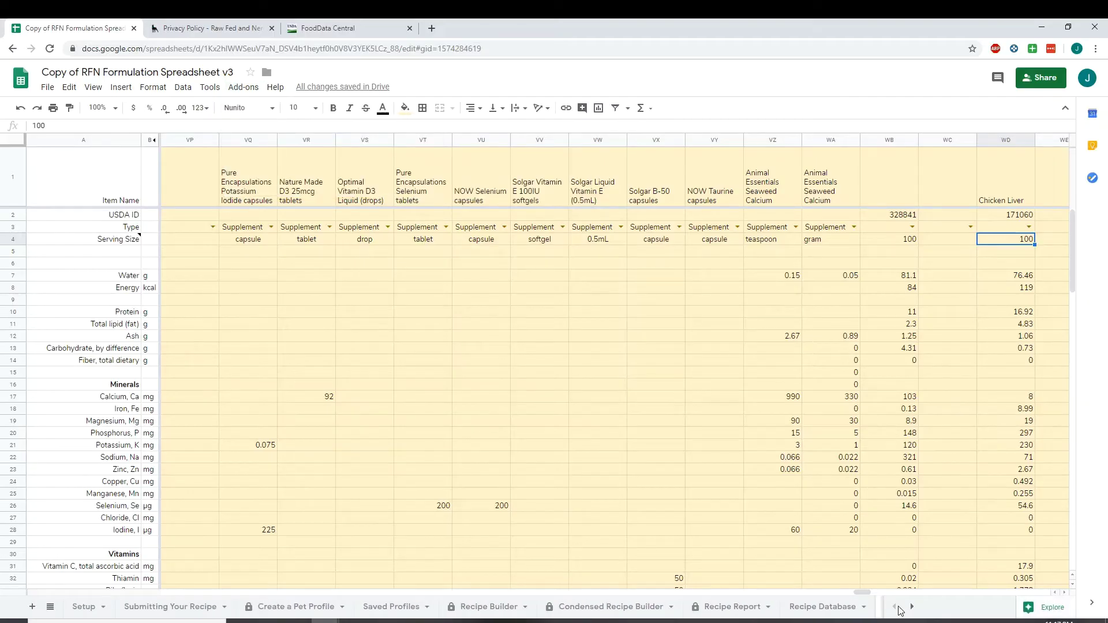
click(488, 607)
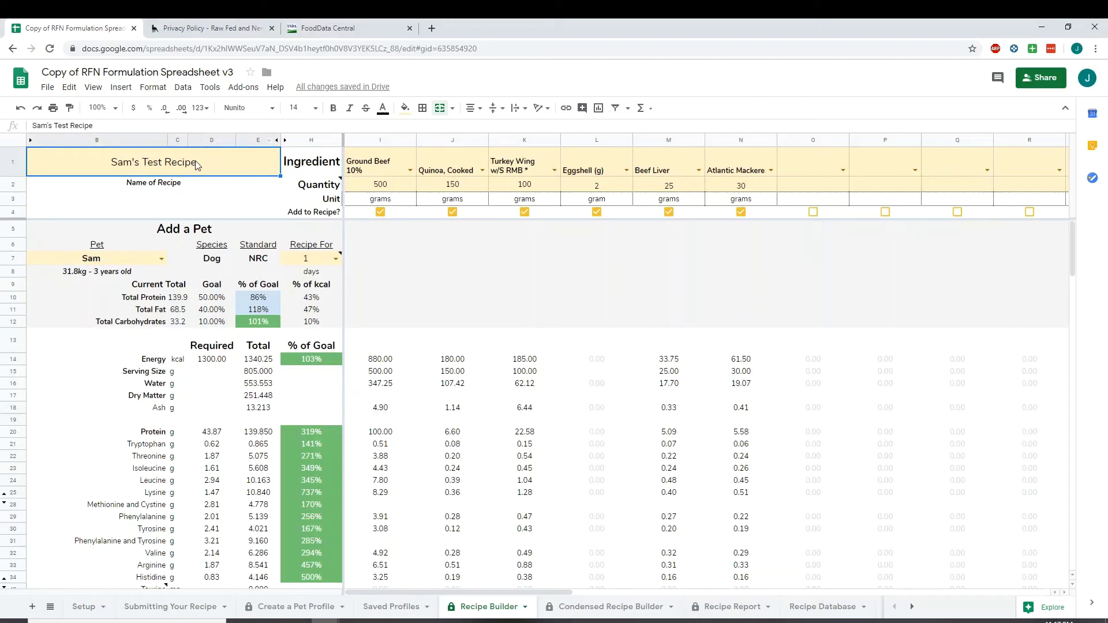
Save Sam's Test Recipe as a Regular recipe via the RFN add-on's Recipes > Save
click(243, 87)
mouse_move(446, 155)
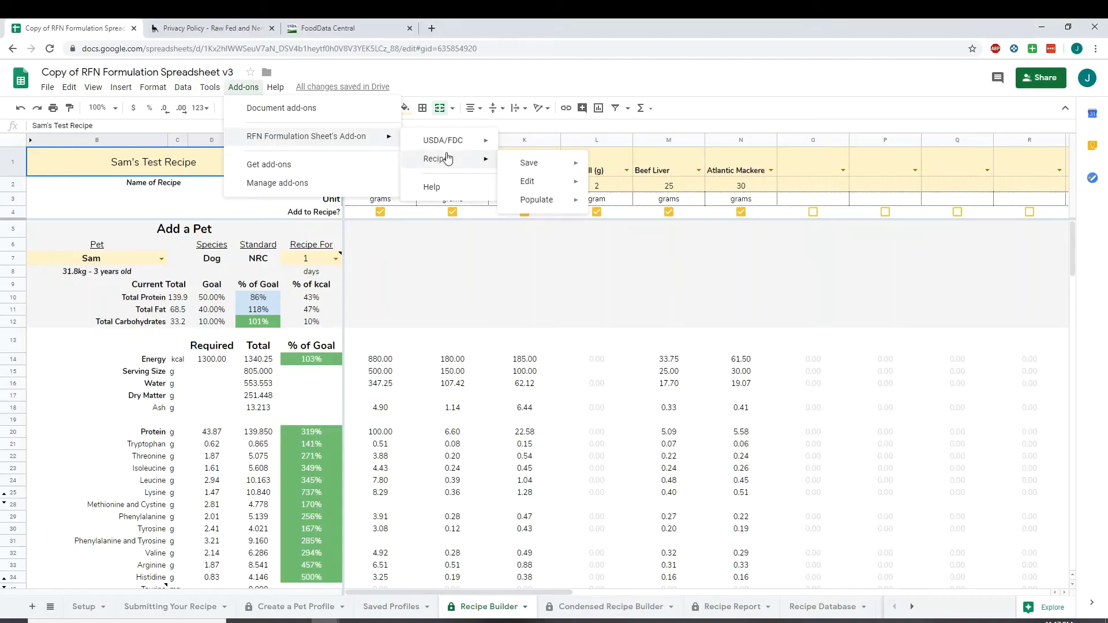
mouse_move(569, 162)
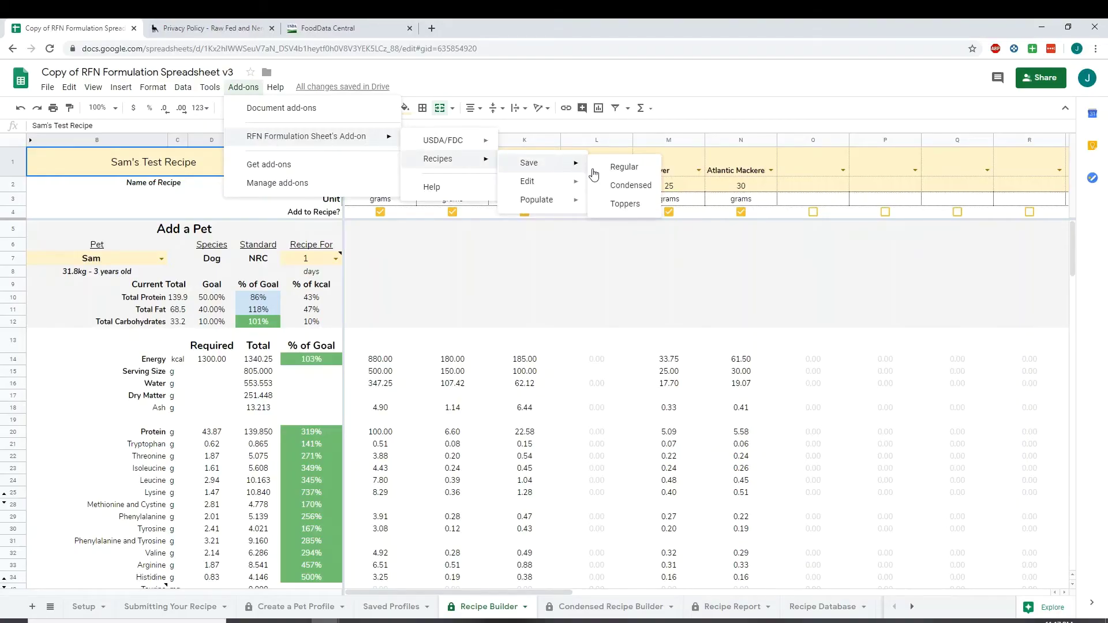
click(636, 174)
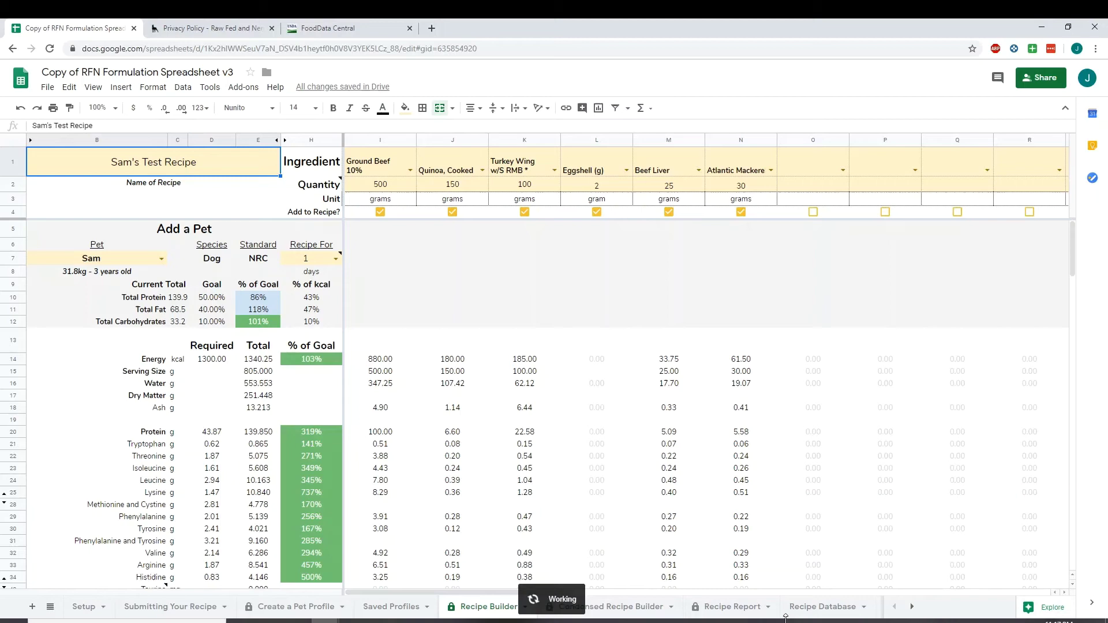
Open Recipe Database and review the six new Sam's Test Recipe rows' names, pet and ingredients
click(831, 608)
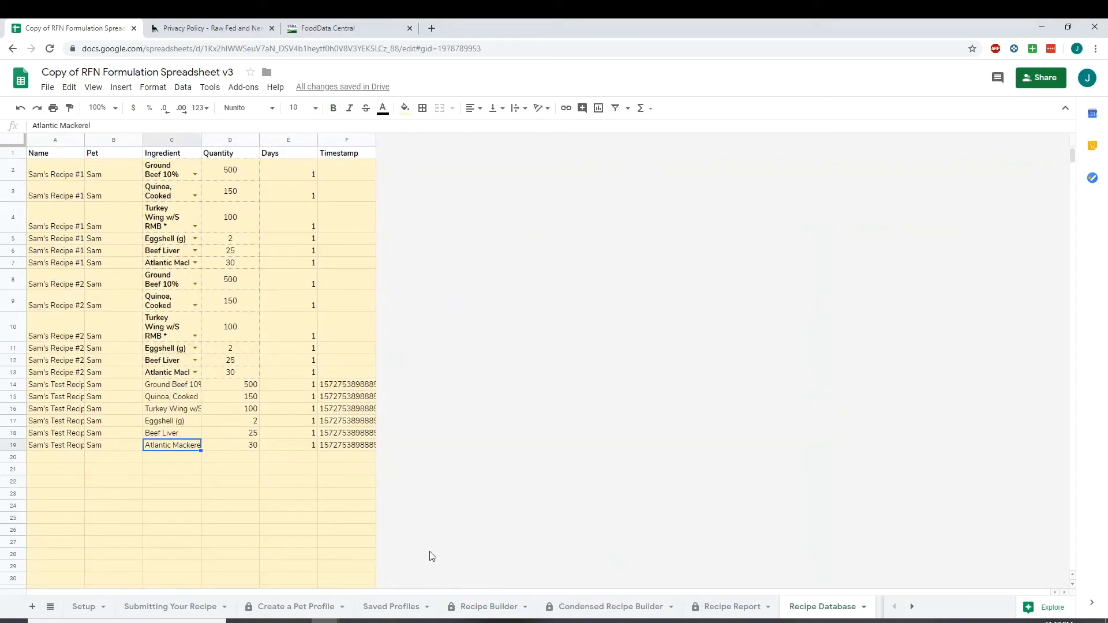
drag(63, 386, 65, 448)
click(116, 448)
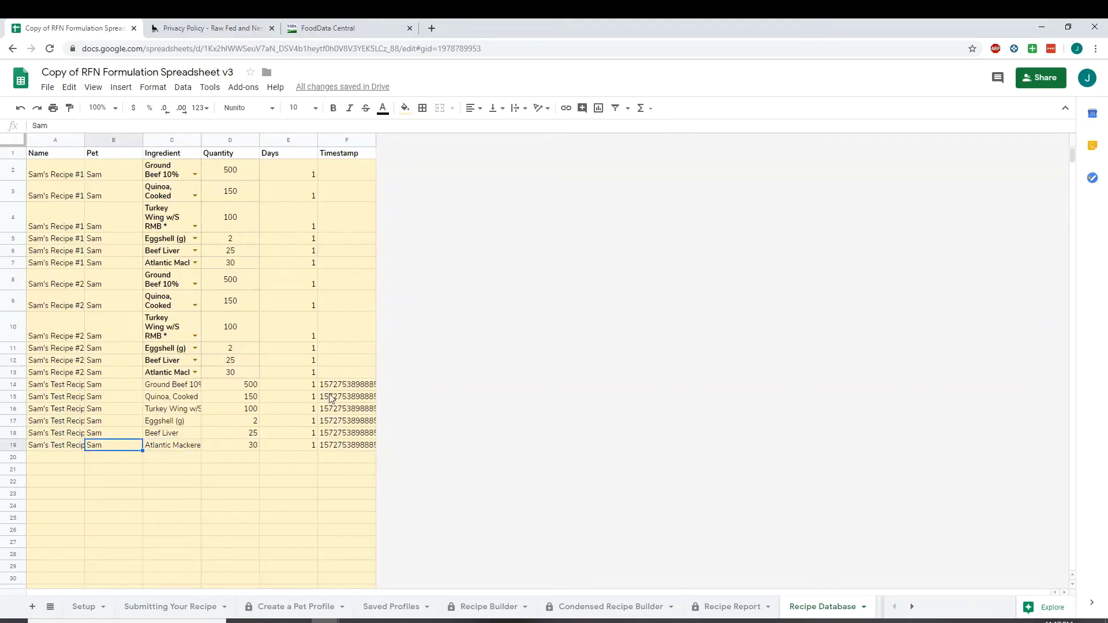
click(301, 388)
click(166, 391)
drag(166, 391, 176, 446)
click(229, 458)
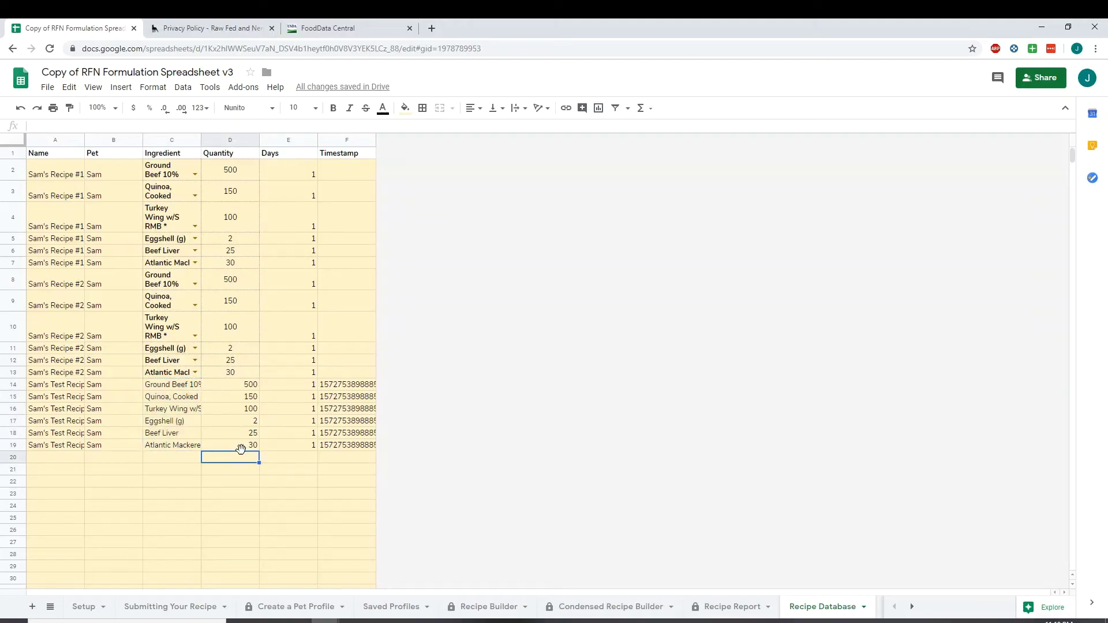
Start a Regular recipe edit, cancel the name prompt, and find Sam's Recipe #1 in the Recipe Database
click(488, 607)
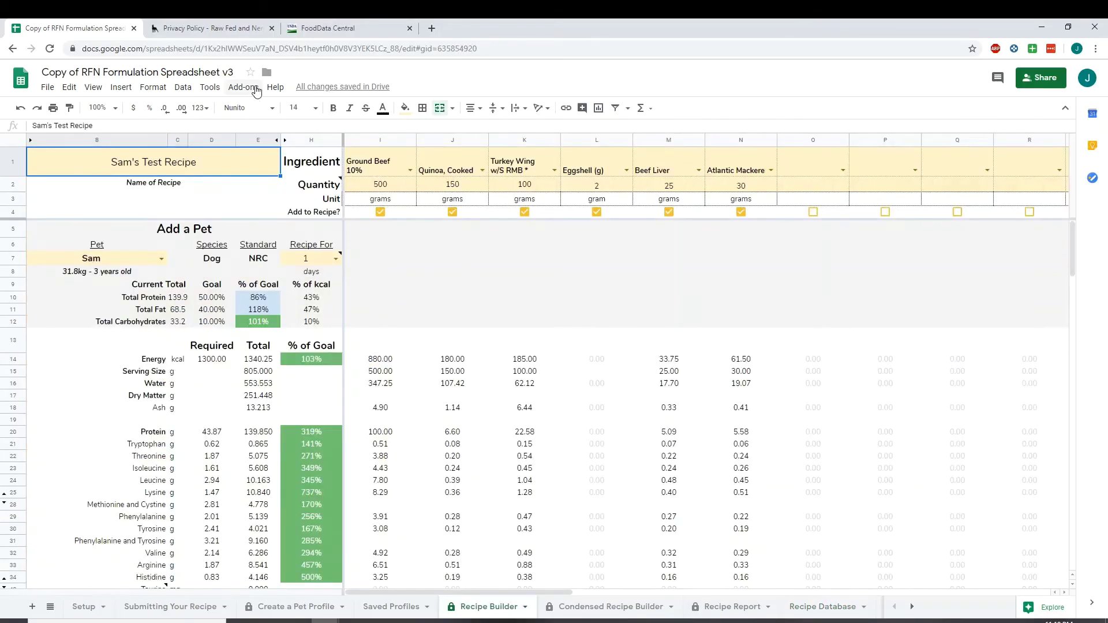
click(254, 87)
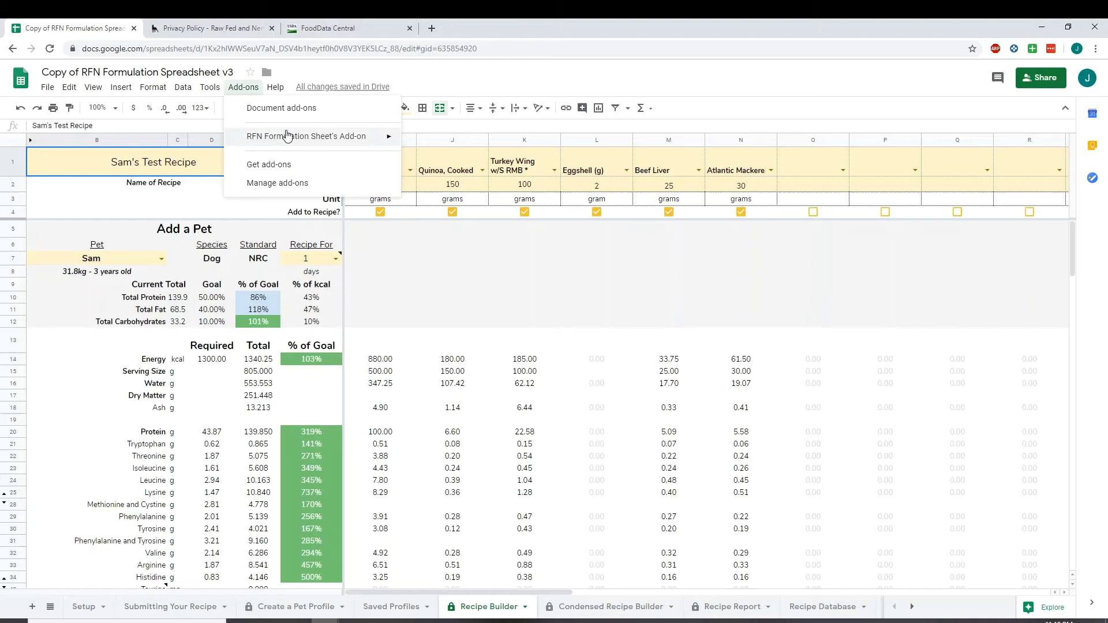
mouse_move(287, 136)
mouse_move(554, 190)
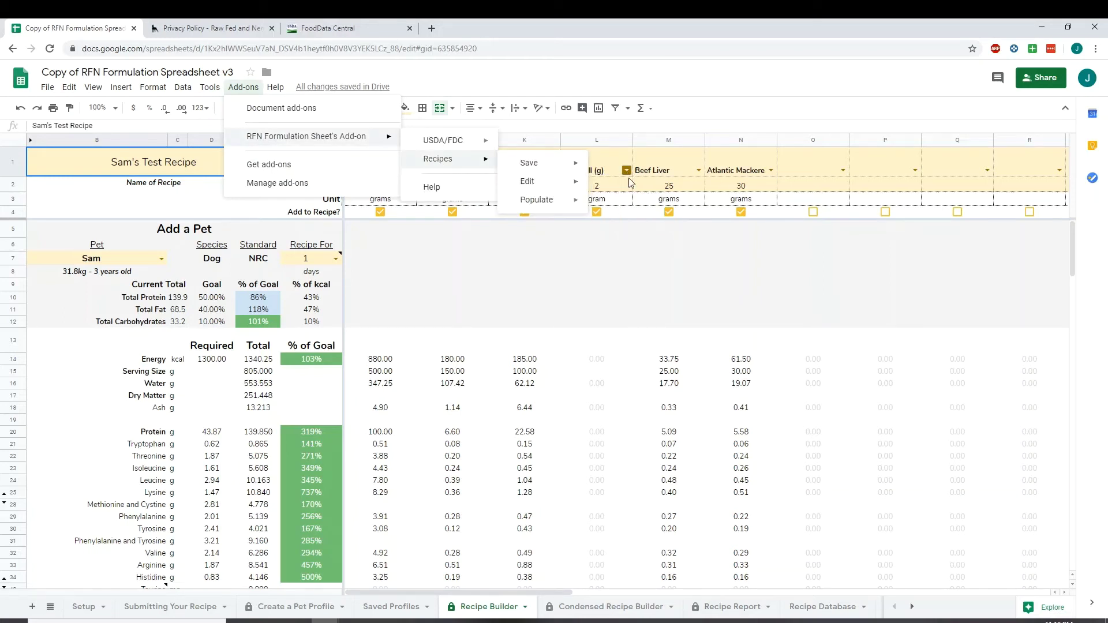
click(605, 185)
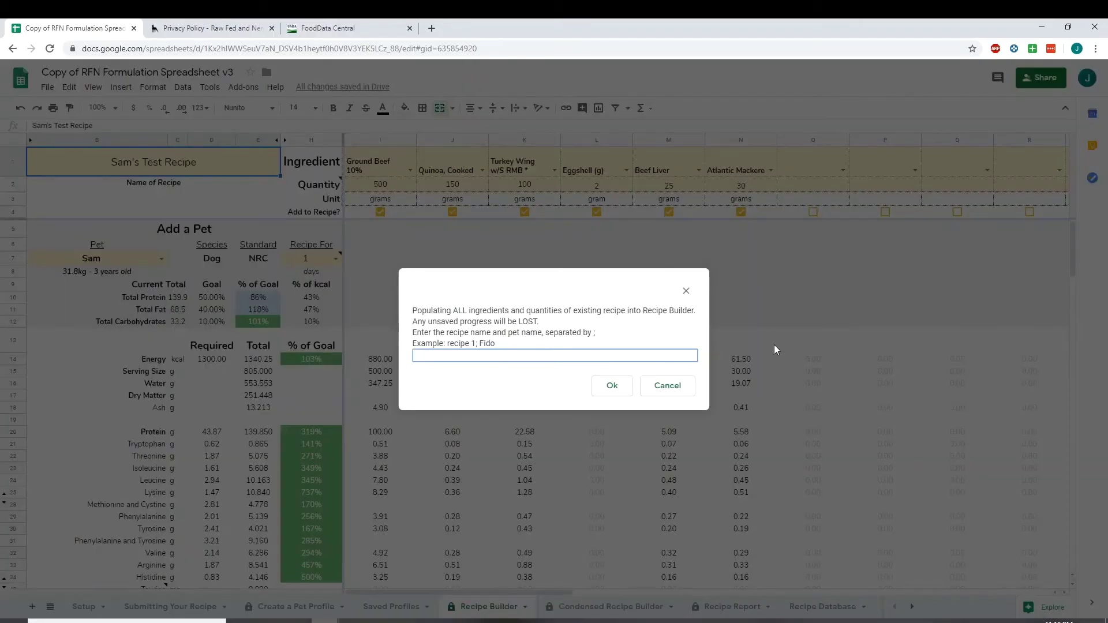
click(662, 390)
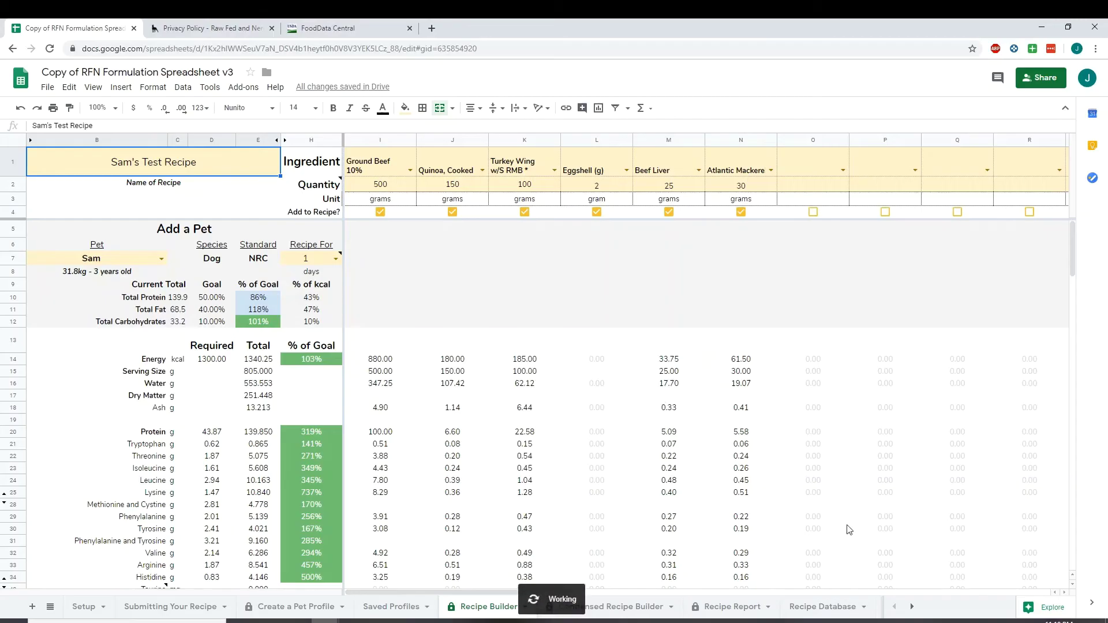
click(815, 607)
click(65, 171)
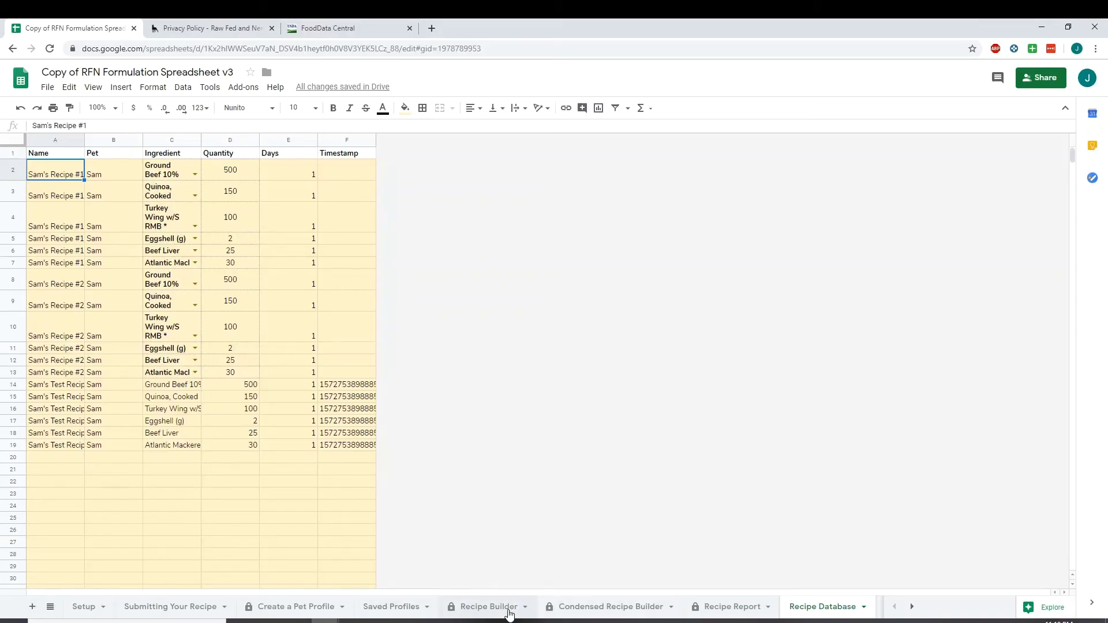
Load Sam's Recipe #2 for pet Sam into the Recipe Builder through Recipes > Edit > Regular
click(488, 607)
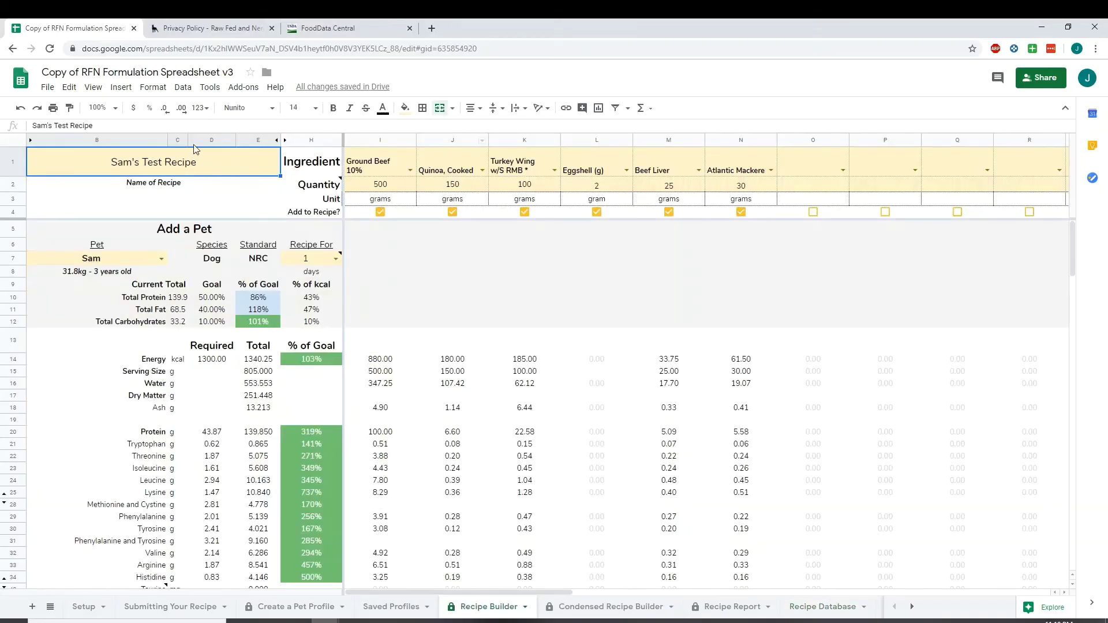
click(243, 87)
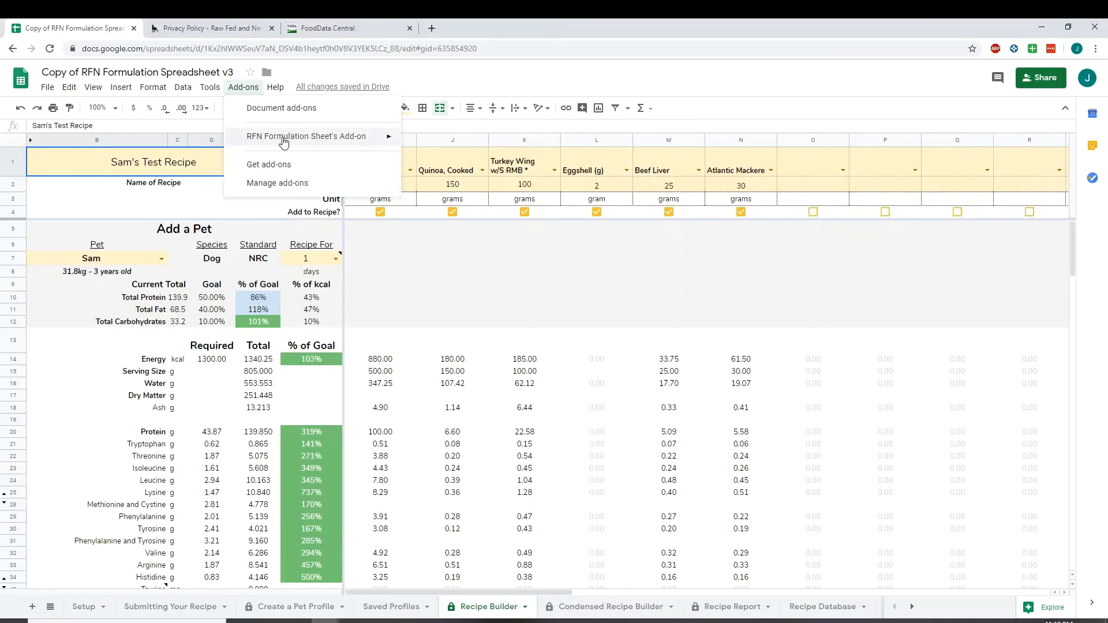
mouse_move(289, 136)
mouse_move(442, 158)
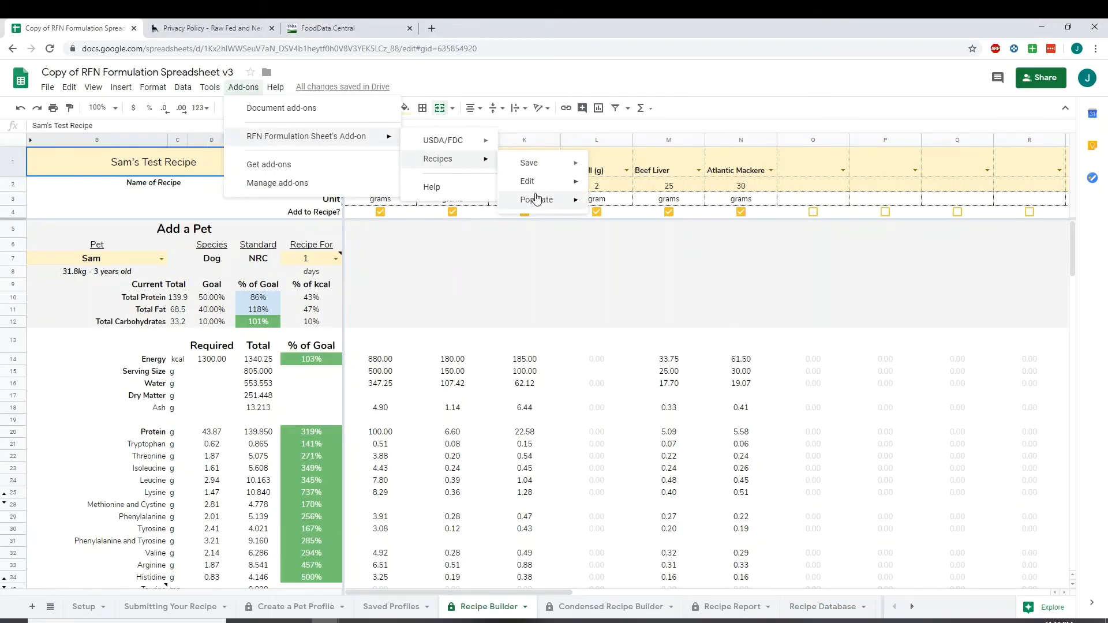
mouse_move(544, 181)
click(622, 185)
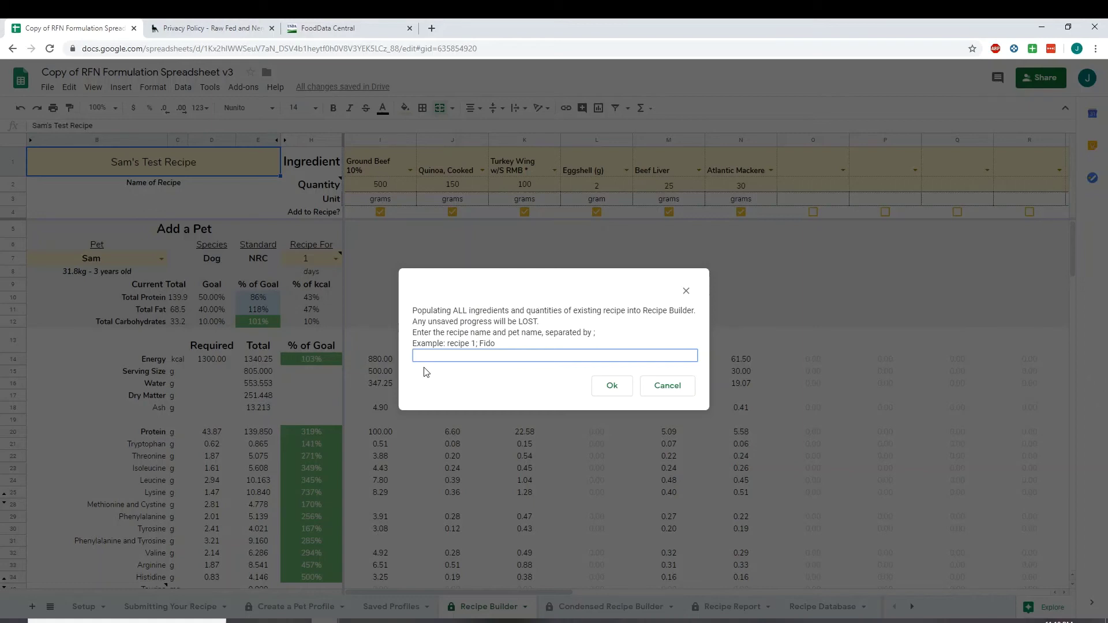
text(Sam's Recipe #2 ; Sam)
click(612, 386)
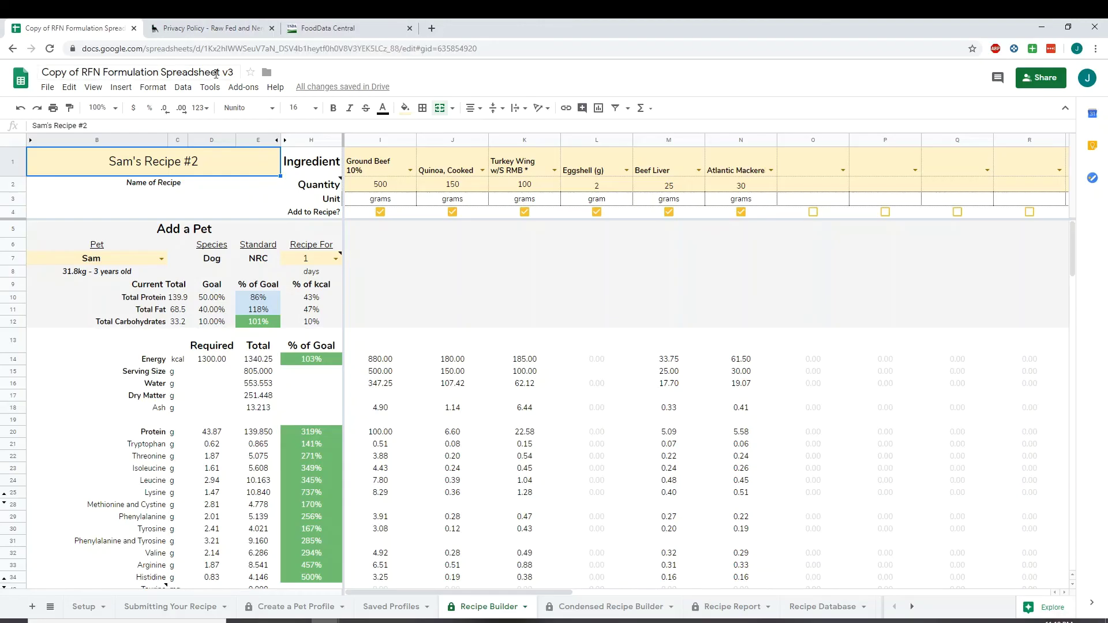
Populate Sam's Recipe #1 for Sam in Regular view and check the appended Ground Beef 10% row
click(243, 87)
mouse_move(295, 139)
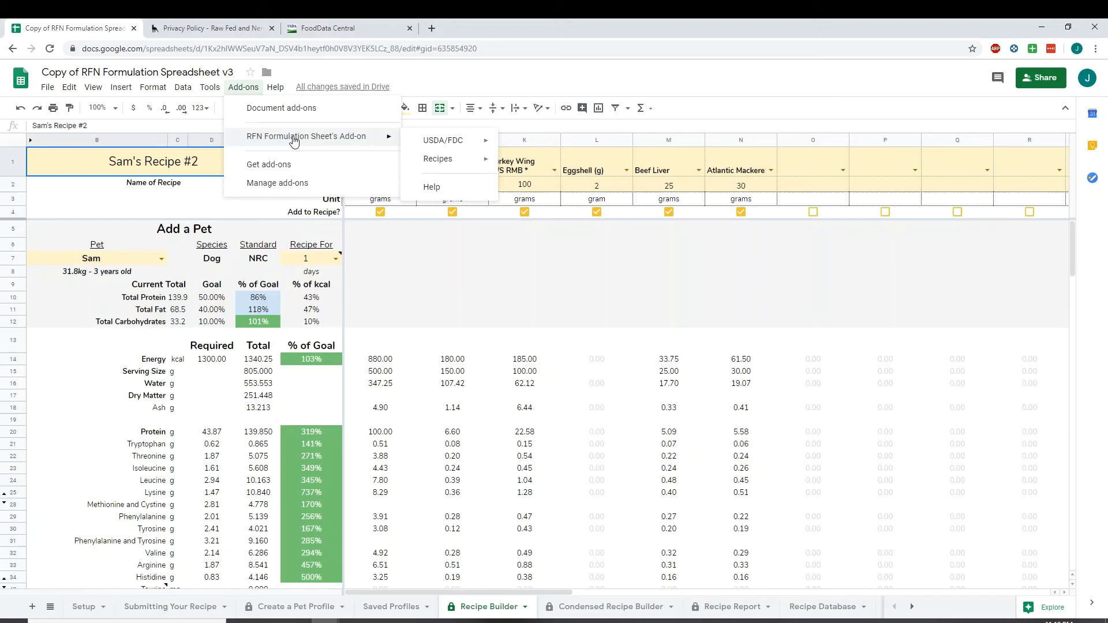
mouse_move(445, 158)
mouse_move(535, 202)
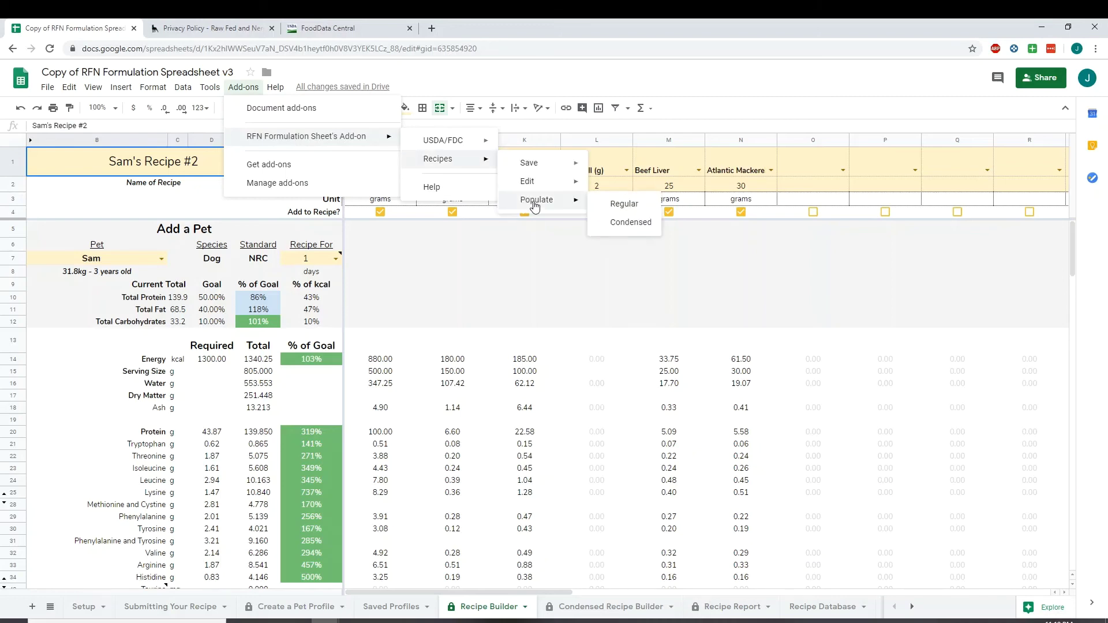
click(622, 204)
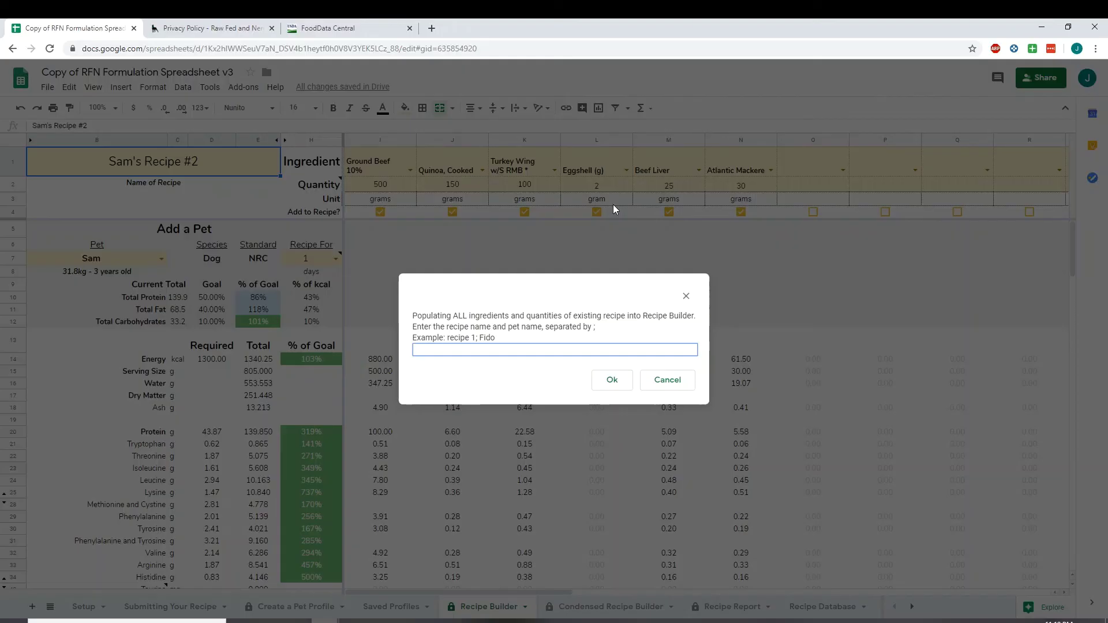
text(Sam's Recipe #1; Sam)
click(625, 385)
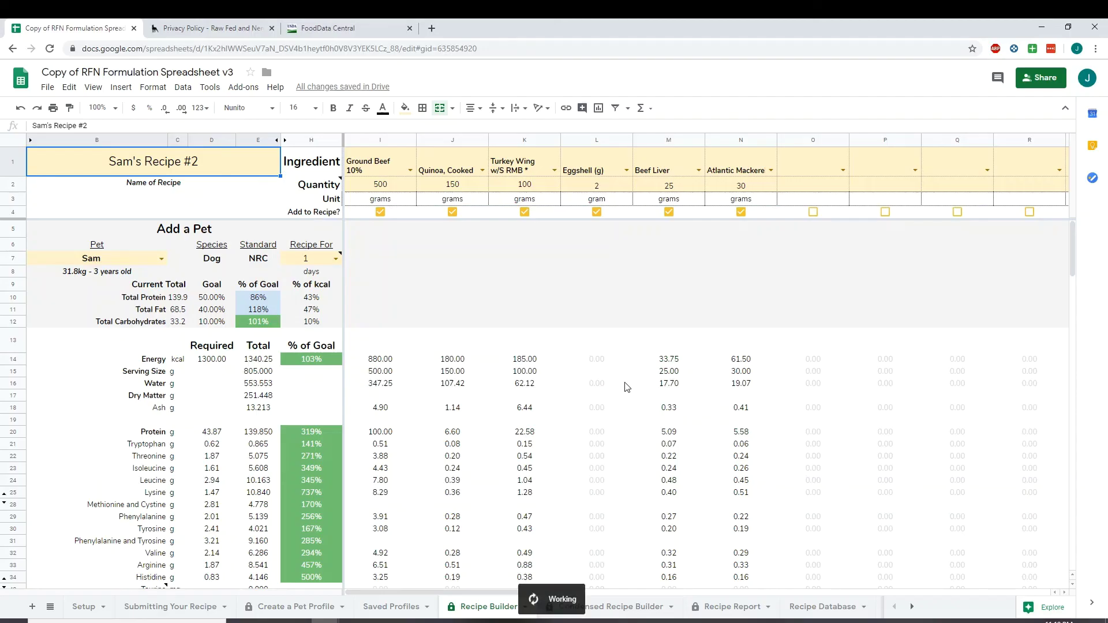
click(808, 162)
key(Right)
key(Right)
key(Right)
key(Right)
key(Right)
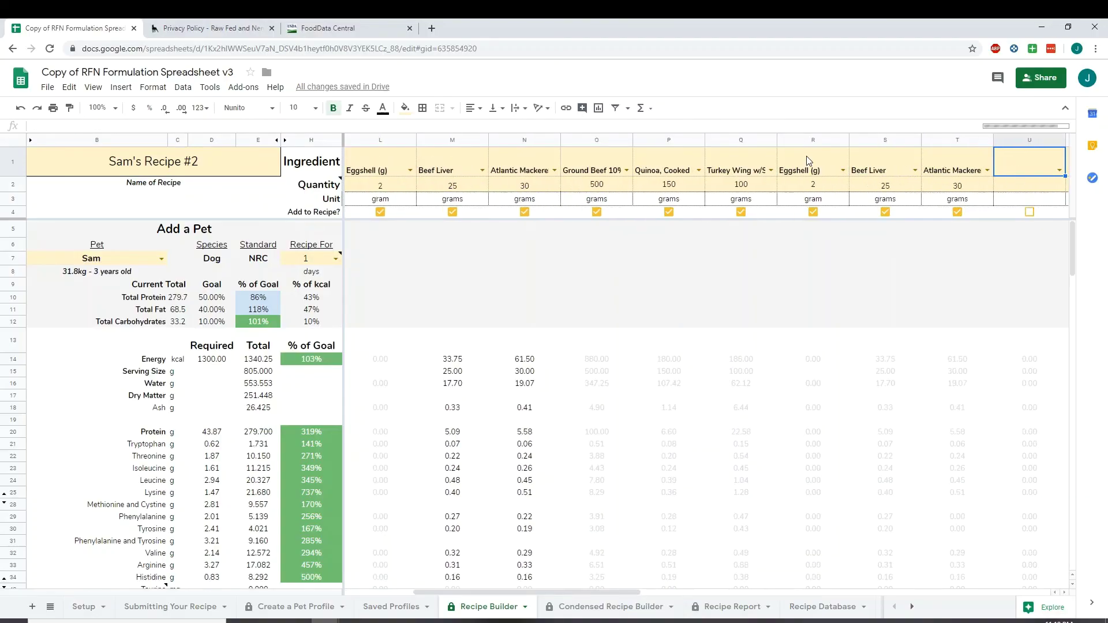
key(Left)
key(Left)
key(Left)
key(Left)
key(Left)
key(Left)
key(Left)
key(Left)
key(Left)
key(Left)
key(Left)
key(Left)
key(Left)
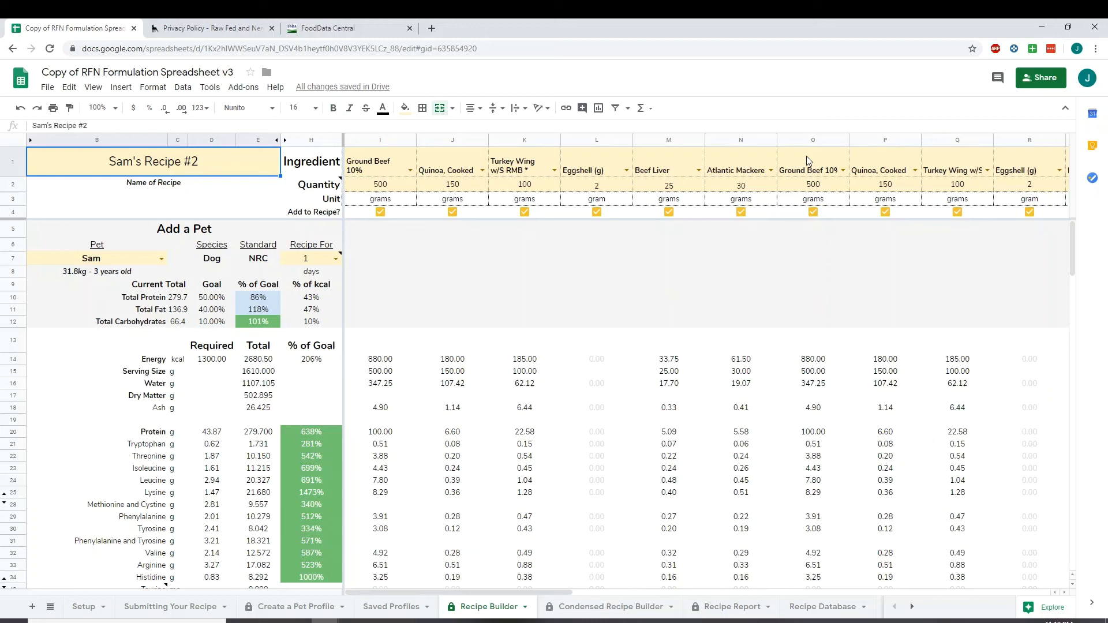
key(Right)
key(Right)
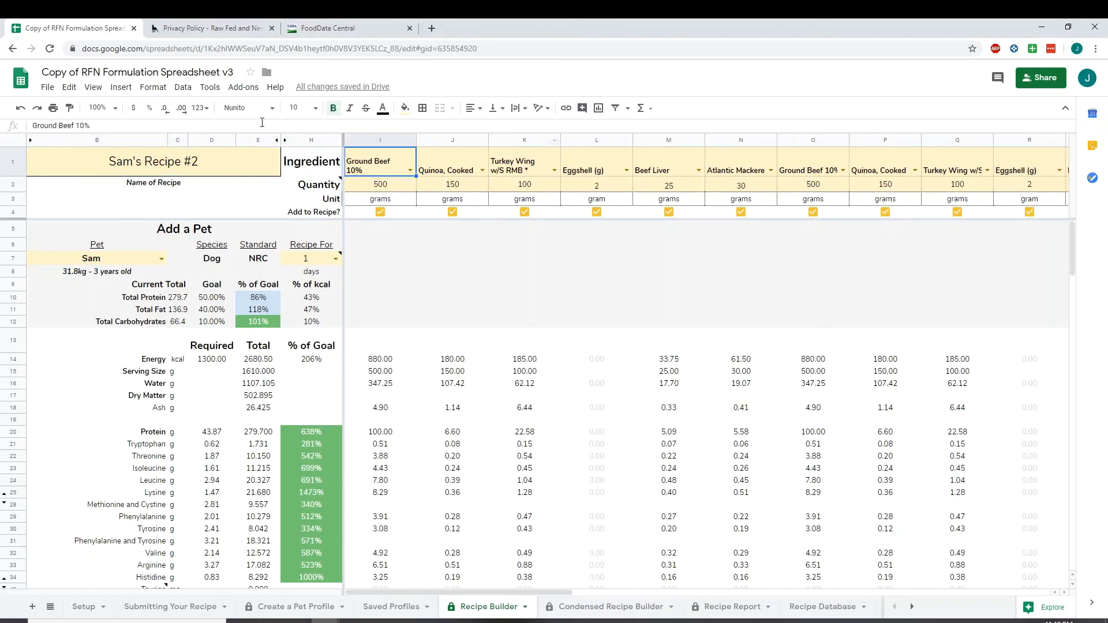
click(243, 88)
mouse_move(265, 143)
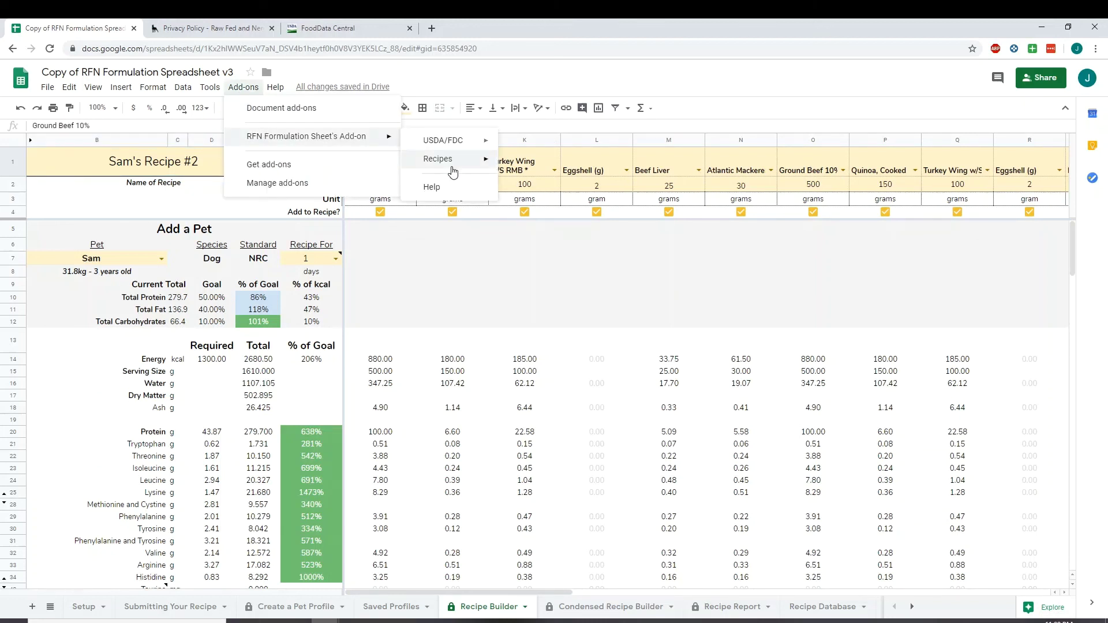
mouse_move(453, 162)
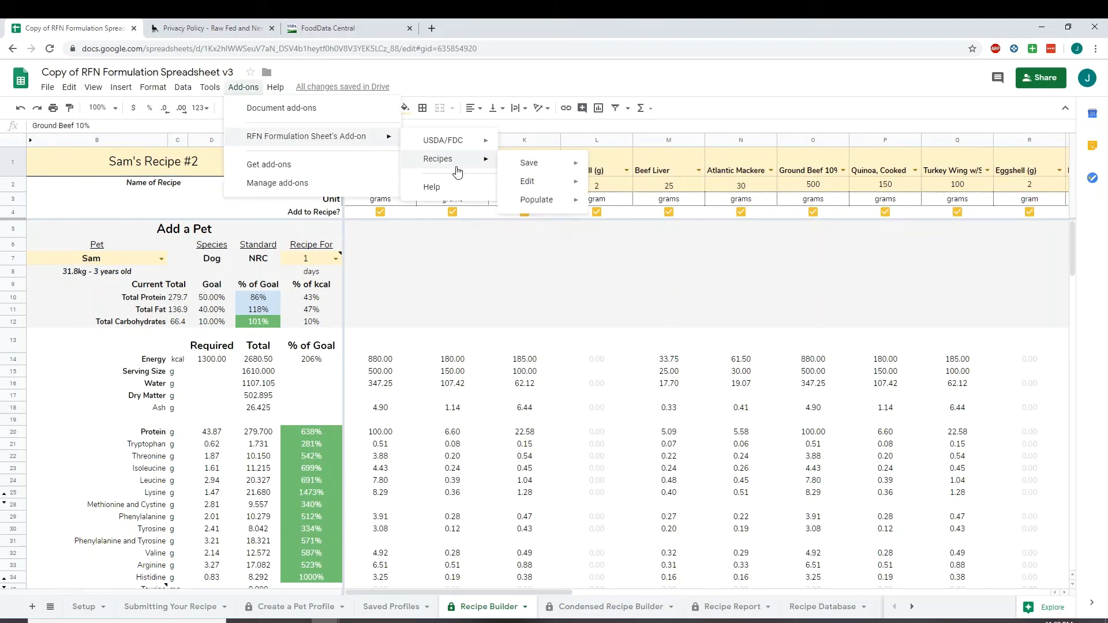
click(693, 157)
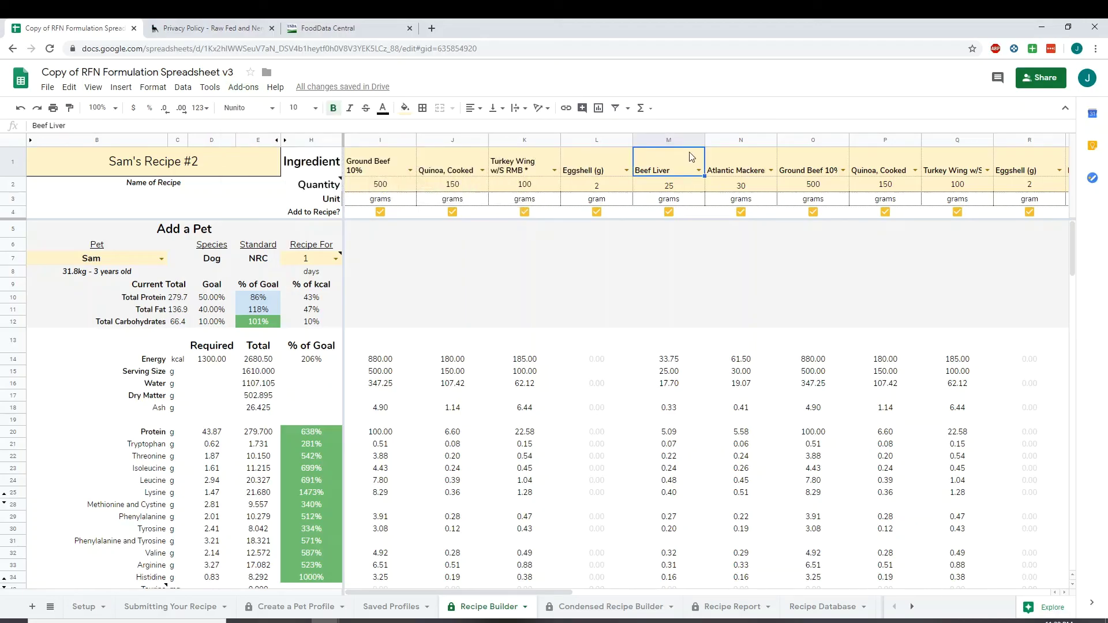